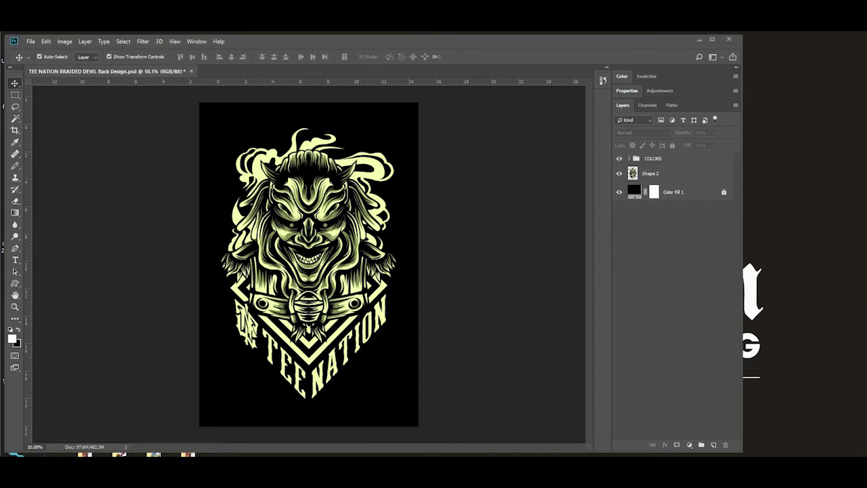
pyautogui.click(700, 39)
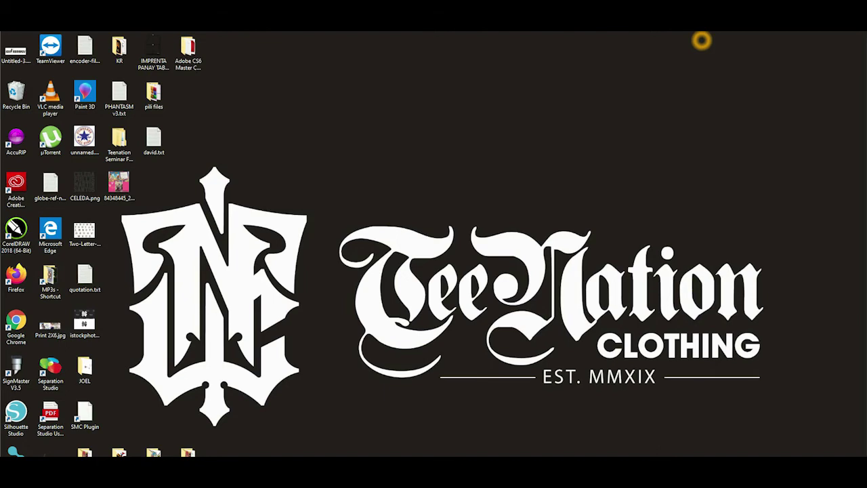
pyautogui.hotkey('alt', 'Tab')
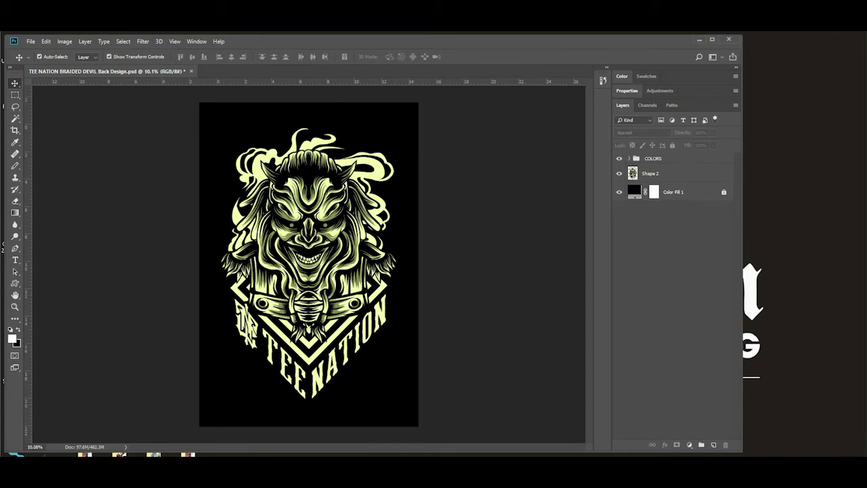
# Step: Check the document's dimensions and resolution in the Image Size settings without changing them
pyautogui.click(64, 41)
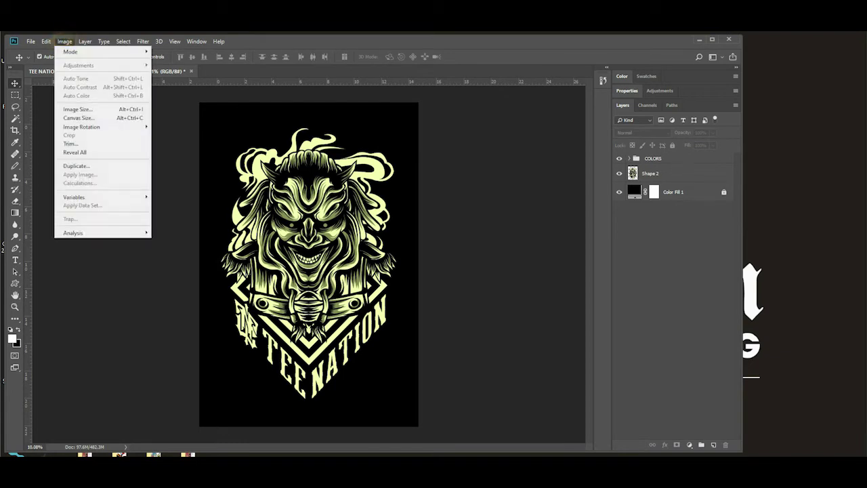
pyautogui.click(88, 112)
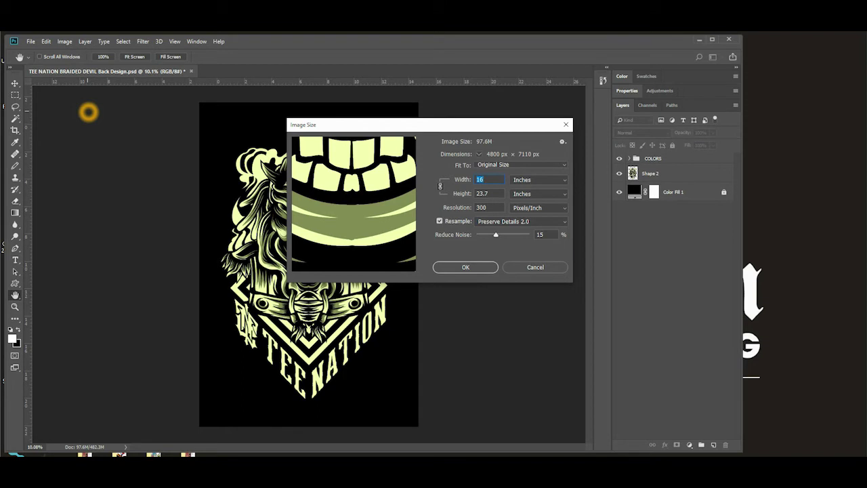
pyautogui.click(535, 266)
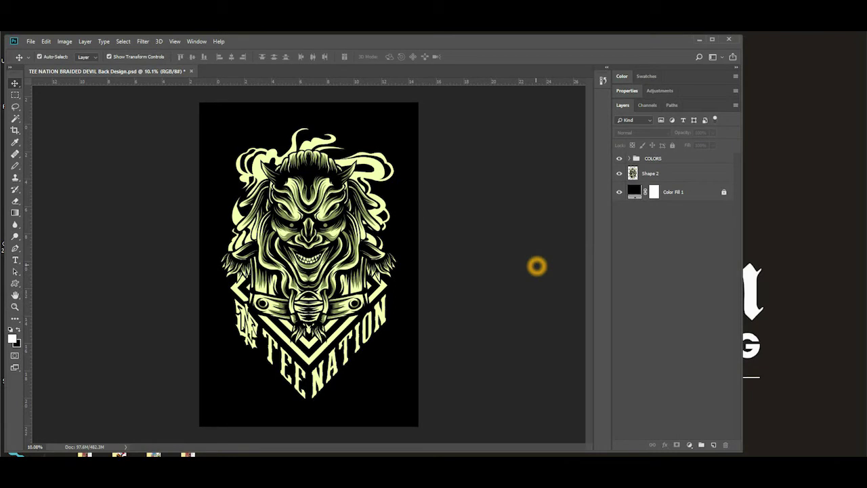
# Step: Select the BLACK layer and place a horizontal guide through the vertical centre of its artwork
pyautogui.click(267, 189)
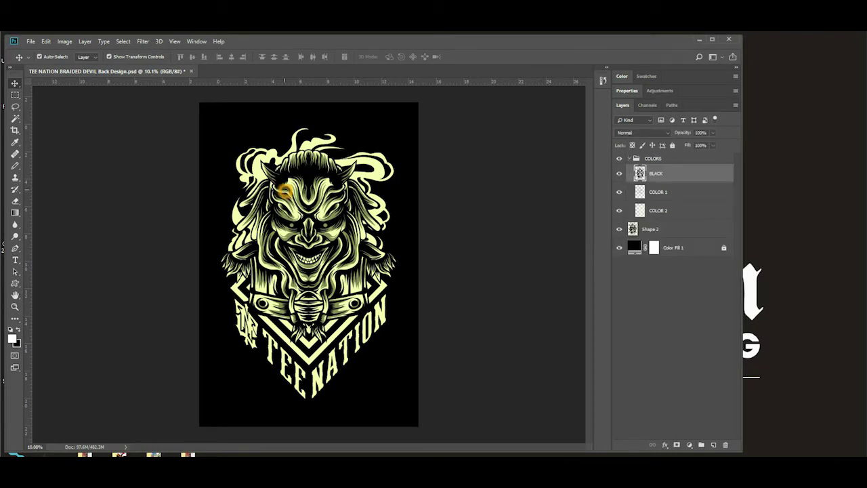
pyautogui.click(281, 192)
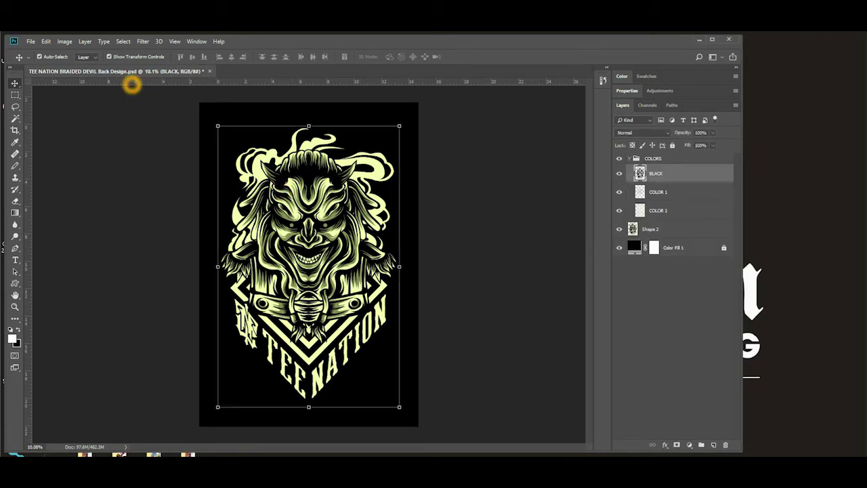
pyautogui.moveTo(133, 82); pyautogui.dragTo(131, 266)
pyautogui.click(133, 267)
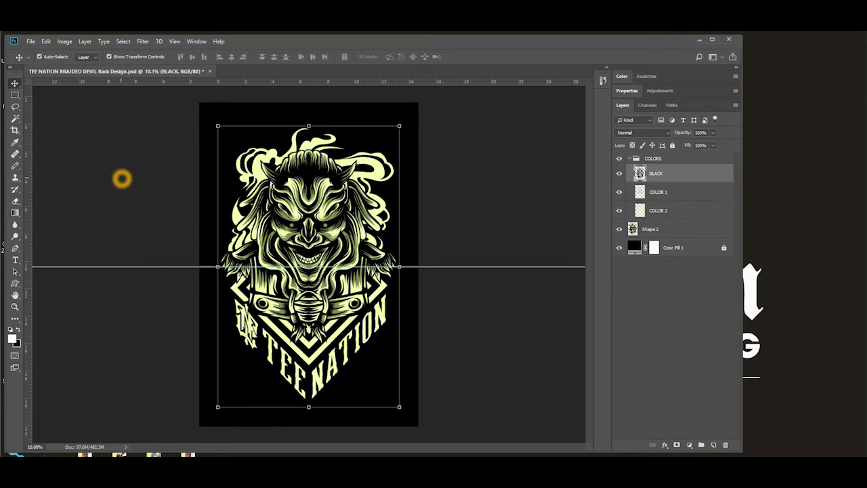
# Step: Hide the rulers and show them again
pyautogui.click(174, 42)
pyautogui.click(181, 209)
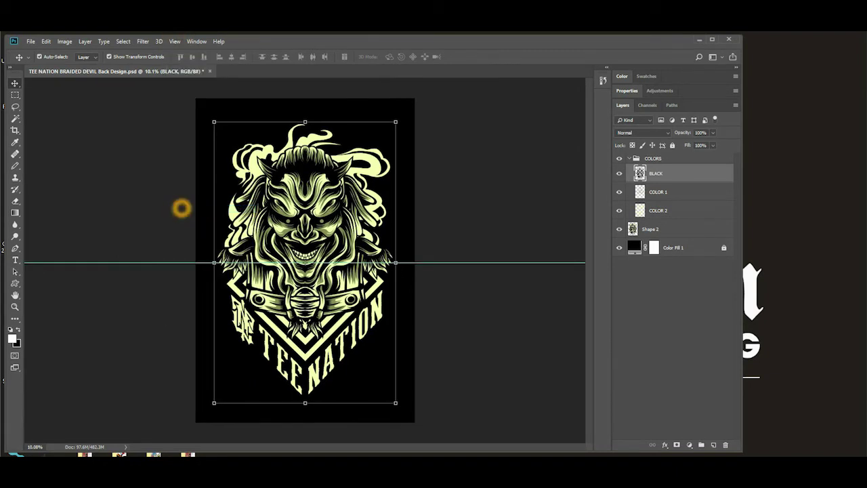
pyautogui.click(174, 41)
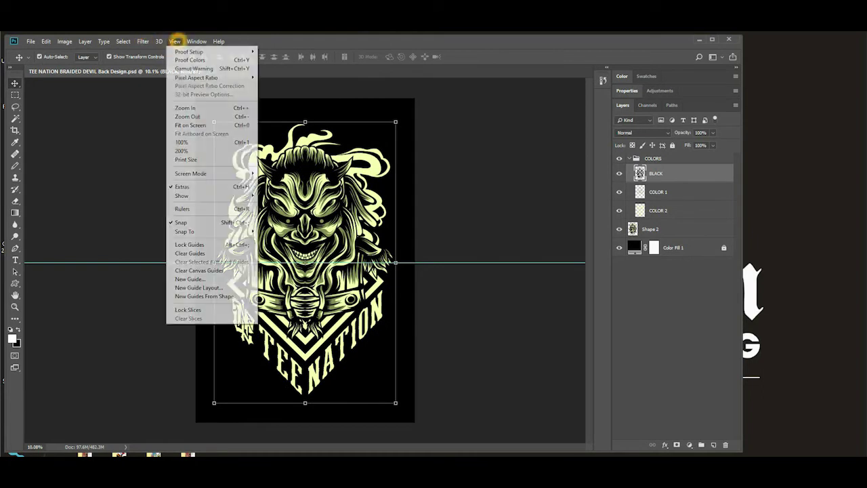
pyautogui.click(195, 210)
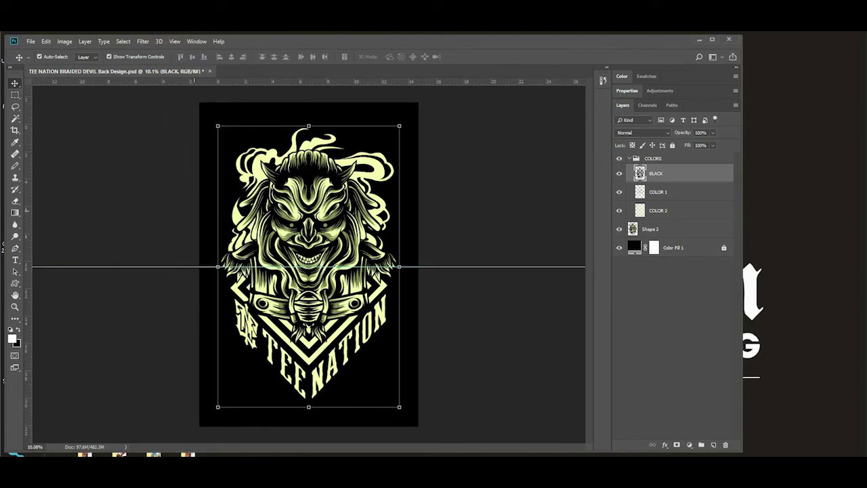
# Step: Place vertical guides along the left and right edges of the devil artwork
pyautogui.click(33, 138)
pyautogui.moveTo(27, 138); pyautogui.dragTo(212, 179)
pyautogui.click(158, 178)
pyautogui.moveTo(27, 227); pyautogui.dragTo(402, 250)
pyautogui.moveTo(213, 238); pyautogui.dragTo(217, 237)
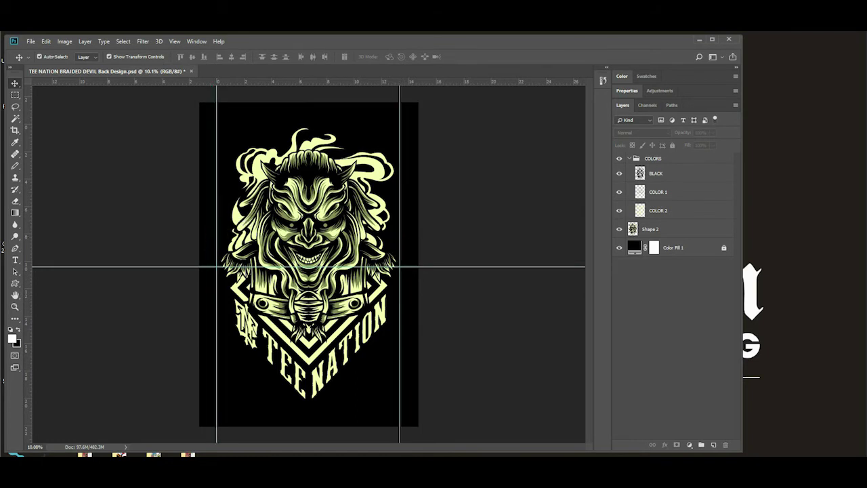
# Step: Place horizontal guides just above and below the artwork and set the ruler origin at the upper-left guide intersection
pyautogui.moveTo(81, 80); pyautogui.dragTo(88, 122)
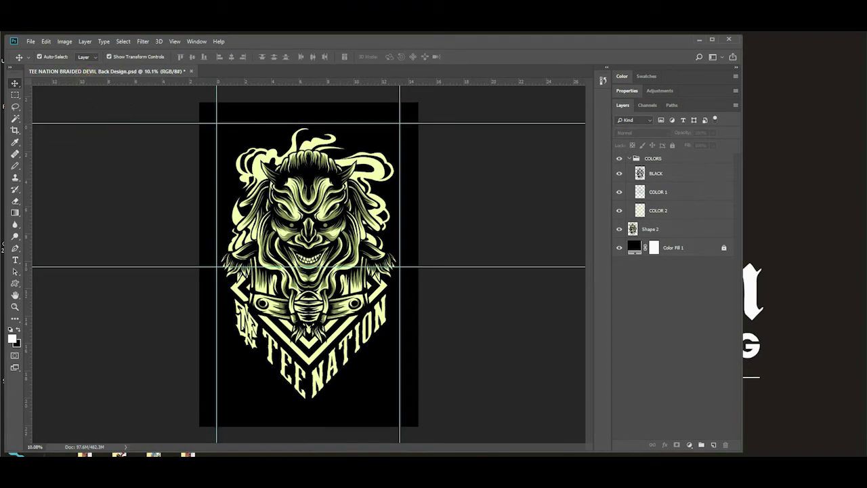
pyautogui.moveTo(146, 80); pyautogui.dragTo(145, 402)
pyautogui.moveTo(30, 81); pyautogui.dragTo(217, 124)
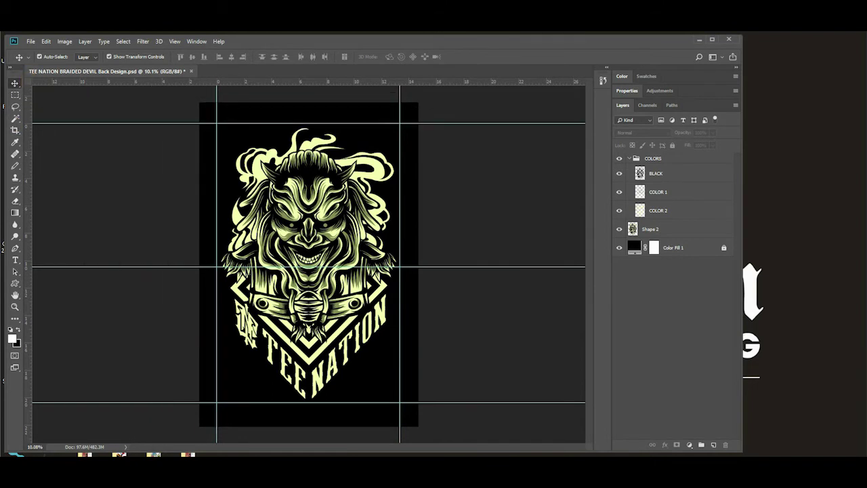
pyautogui.moveTo(224, 106); pyautogui.dragTo(427, 320)
pyautogui.hotkey('ctrl', '+')
pyautogui.moveTo(424, 102)
pyautogui.mouseDown()
pyautogui.moveTo(487, 134)
pyautogui.moveTo(489, 152)
pyautogui.mouseUp()
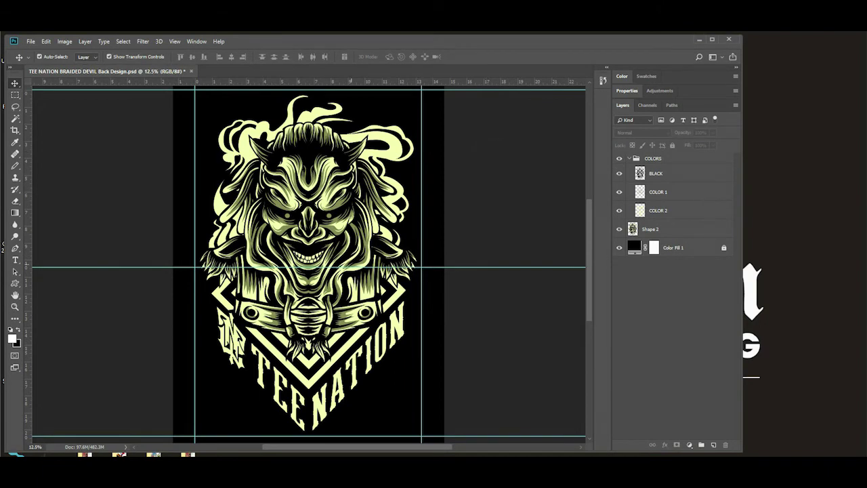
pyautogui.scroll(-1, 83, 387)
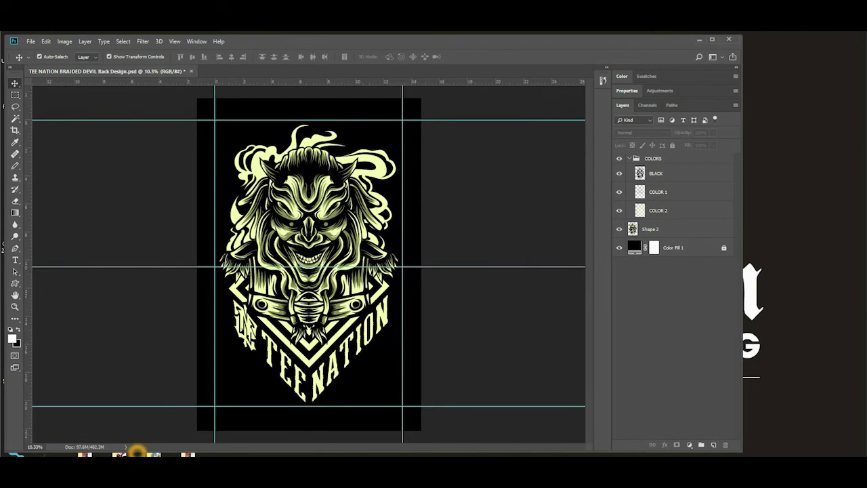
pyautogui.press('ctrl')
pyautogui.scroll(-1, 135, 449)
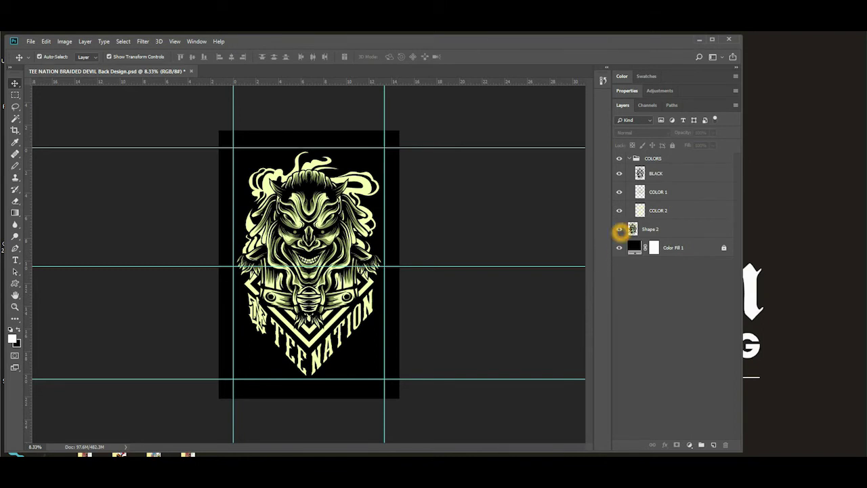
# Step: Hide the Shape 2 layer and add a white-filled layer directly above Color Fill 1
pyautogui.click(620, 229)
pyautogui.click(707, 249)
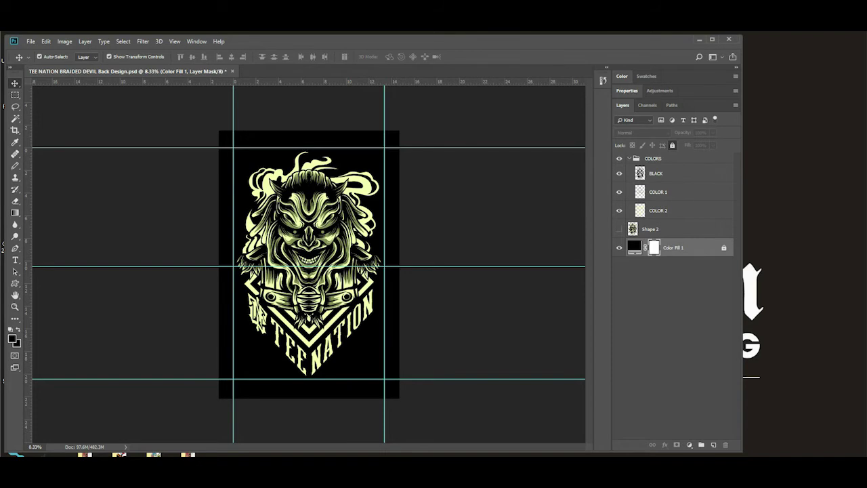
pyautogui.click(713, 444)
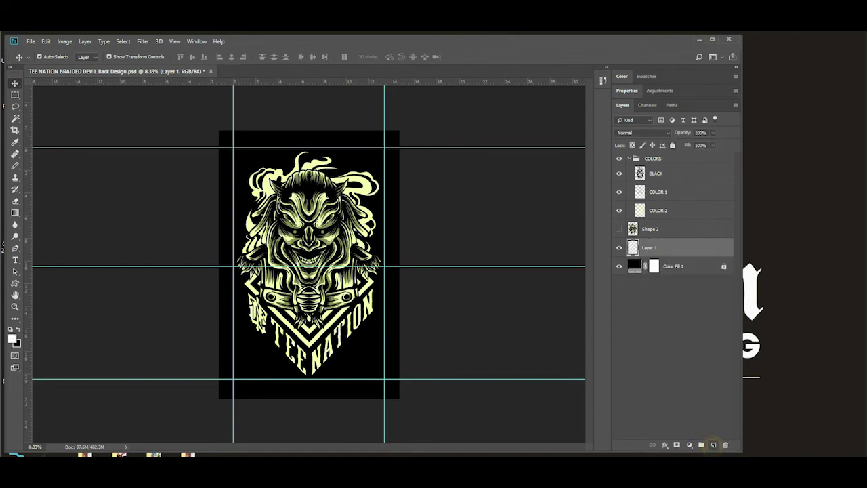
pyautogui.click(220, 372)
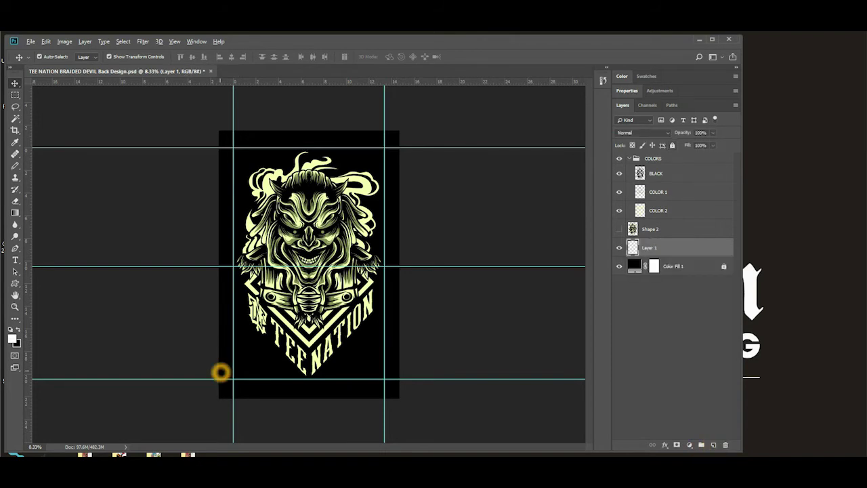
pyautogui.hotkey('alt', 'BackSpace')
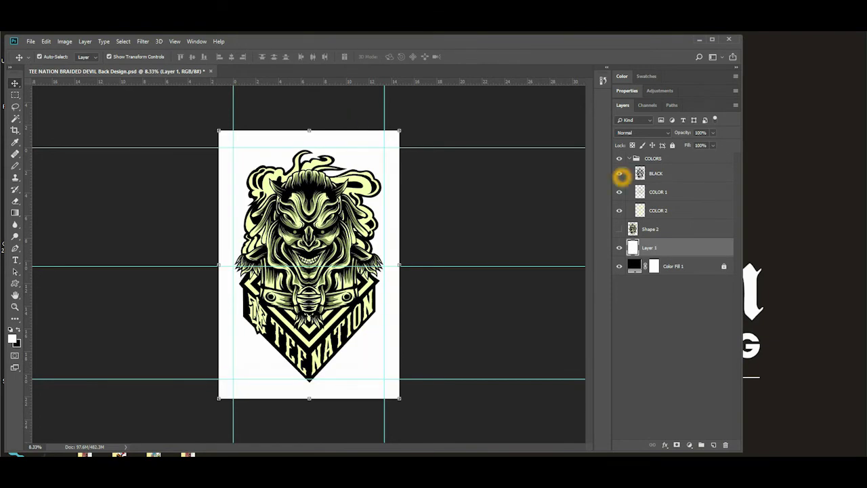
# Step: Hide the BLACK layer and the white background layer to leave the color layers on black
pyautogui.click(619, 173)
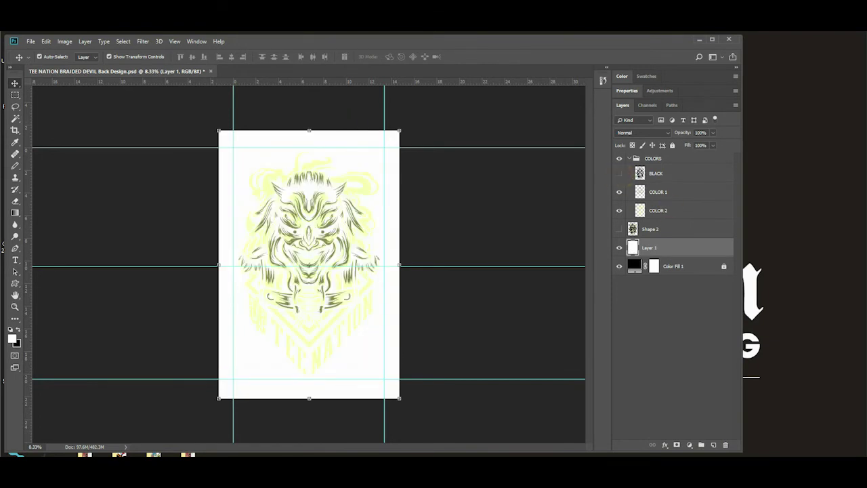
pyautogui.click(667, 211)
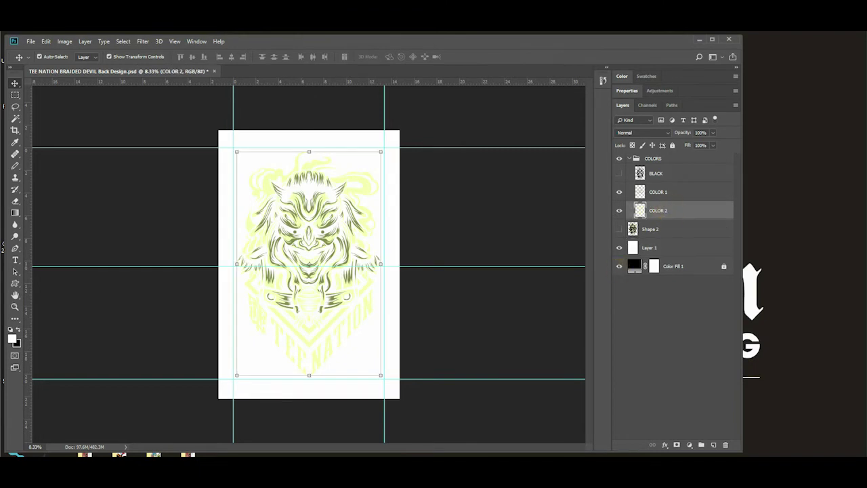
pyautogui.click(619, 248)
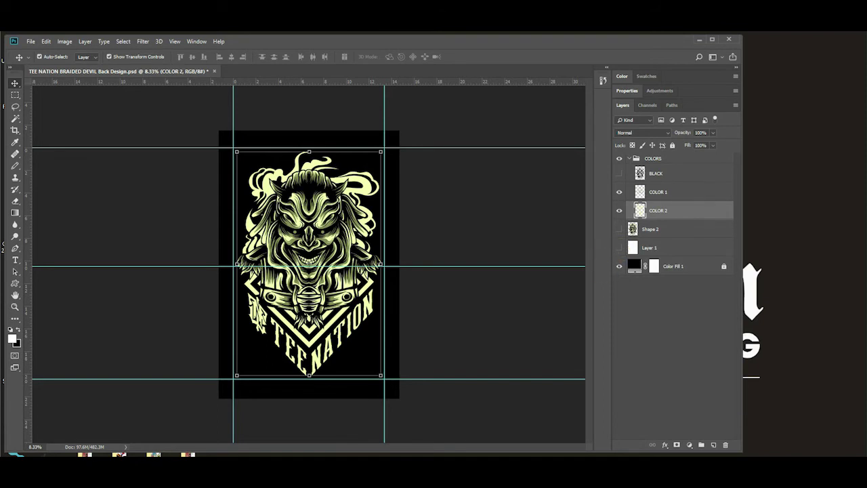
# Step: Hide the COLOR 2 layer and rename the COLOR 1 layer as Dark Green
pyautogui.doubleClick(659, 192)
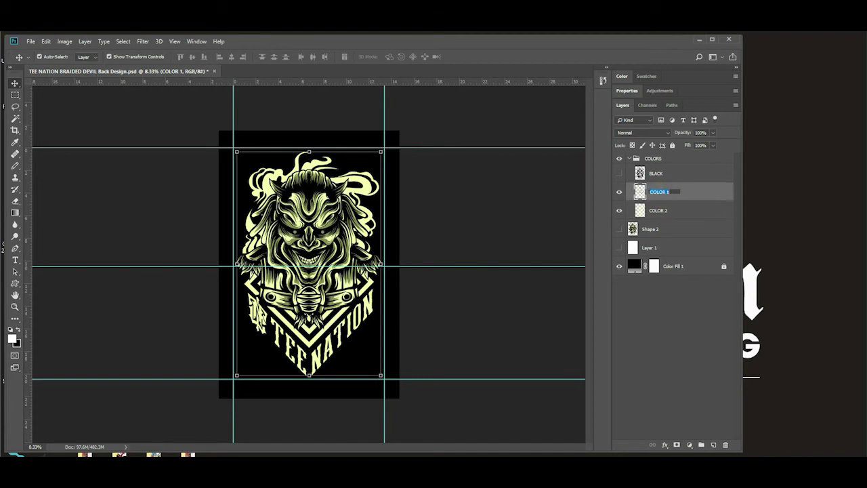
pyautogui.click(618, 211)
pyautogui.click(669, 196)
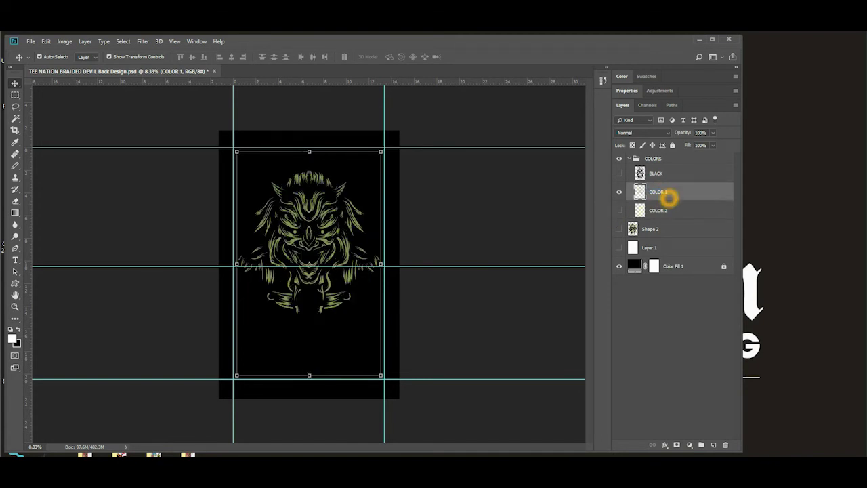
pyautogui.doubleClick(666, 194)
pyautogui.write('De')
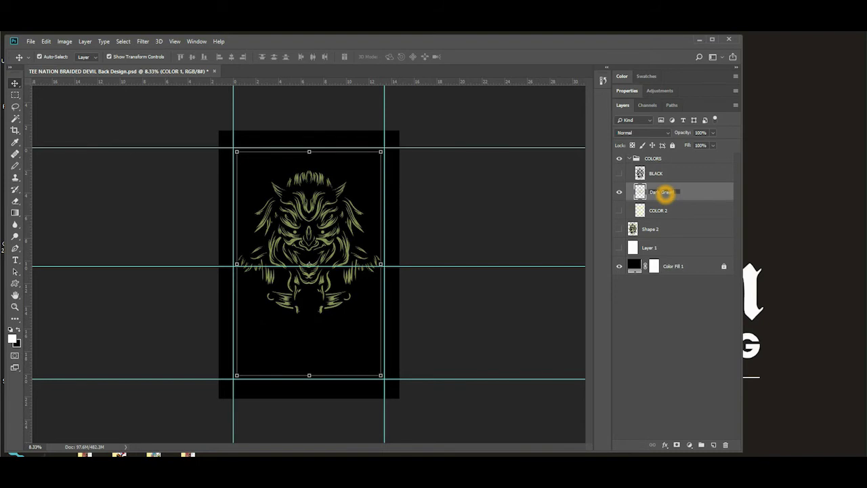
pyautogui.write('rk Green')
pyautogui.press('Return')
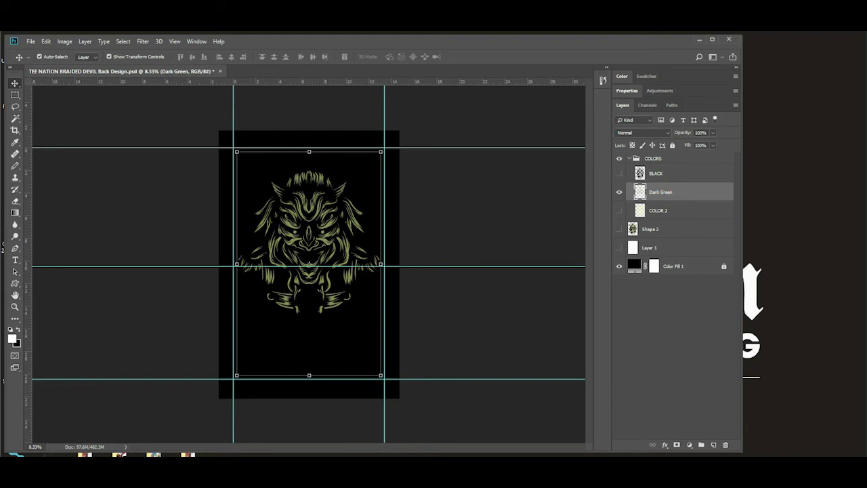
# Step: Rename the COLOR 2 layer as Light Green
pyautogui.doubleClick(659, 211)
pyautogui.write('Dar')
pyautogui.press('BackSpace')
pyautogui.press('BackSpace')
pyautogui.press('BackSpace')
pyautogui.write('Light Green')
pyautogui.press('Return')
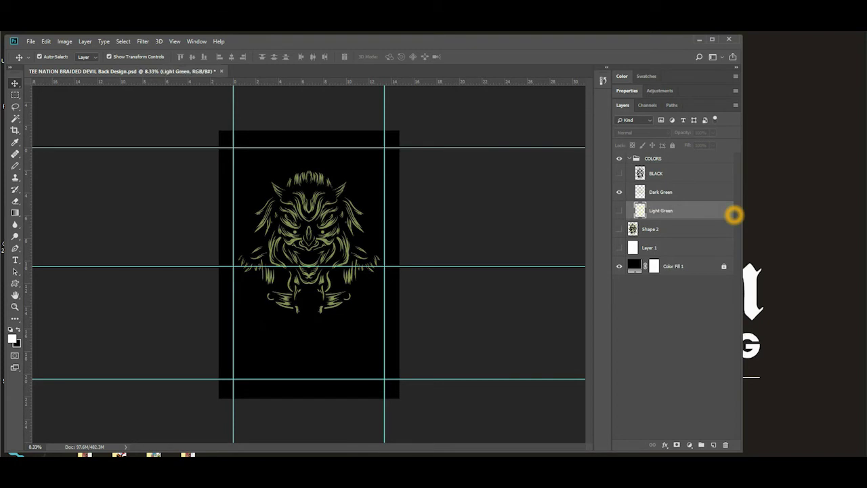
# Step: Compare the Dark Green and Light Green layers separately and together, ending with only Dark Green shown
pyautogui.click(658, 192)
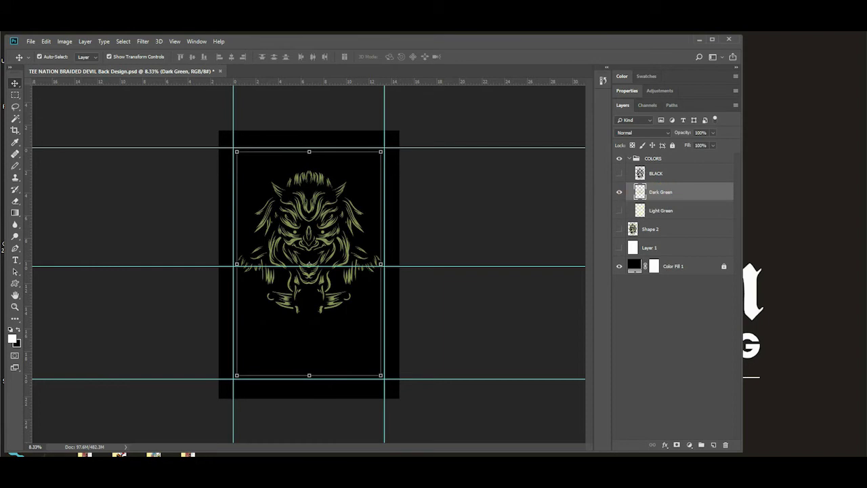
pyautogui.click(618, 193)
pyautogui.click(618, 210)
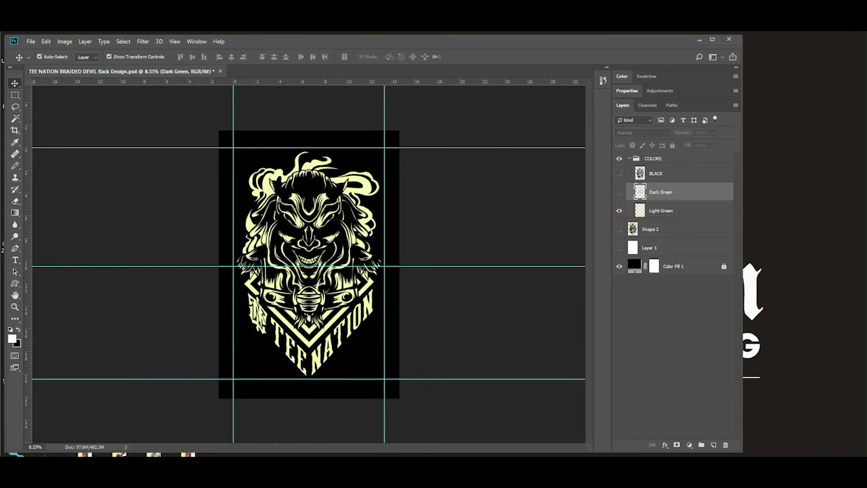
pyautogui.click(619, 192)
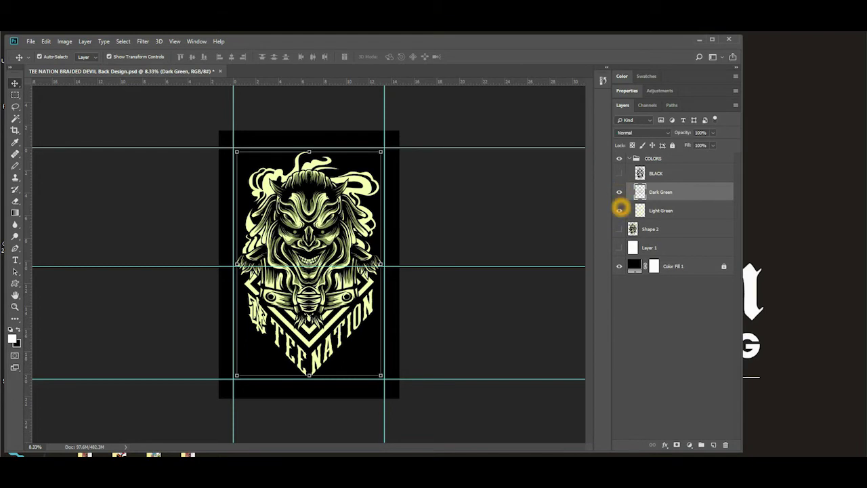
pyautogui.click(619, 210)
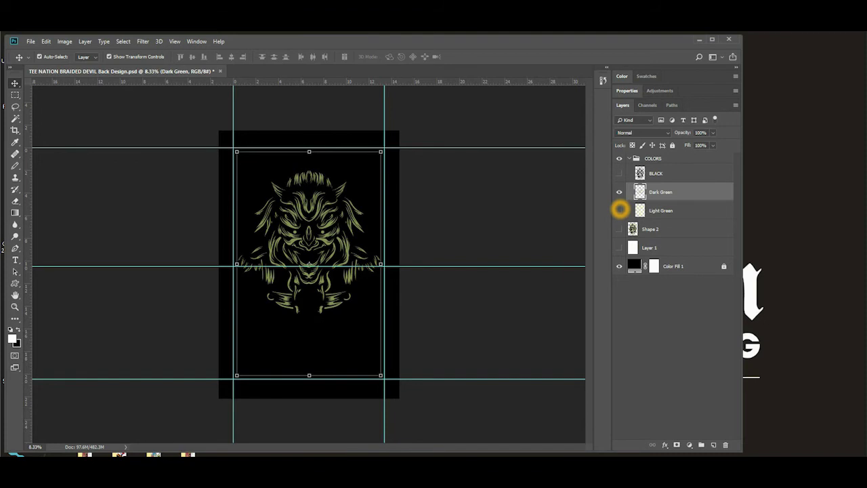
# Step: Create a new document from the A3 print preset in landscape orientation, using inches (16.535 x 11.693) at 300 ppi
pyautogui.click(28, 41)
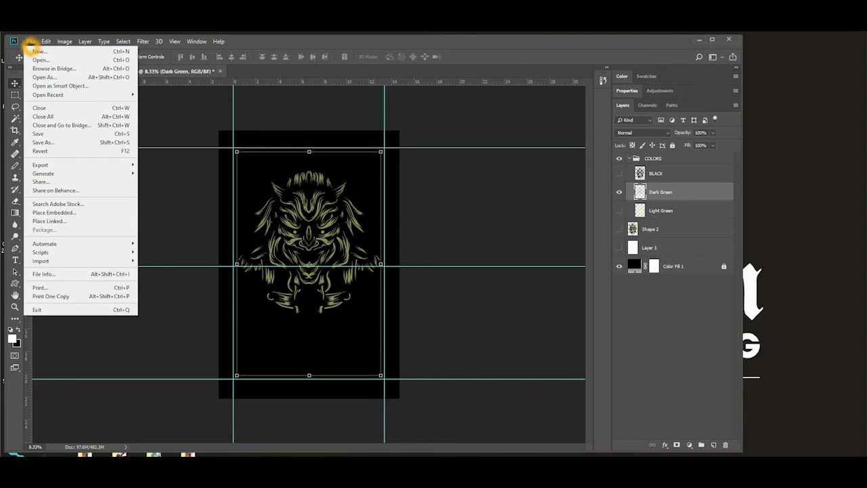
pyautogui.click(32, 51)
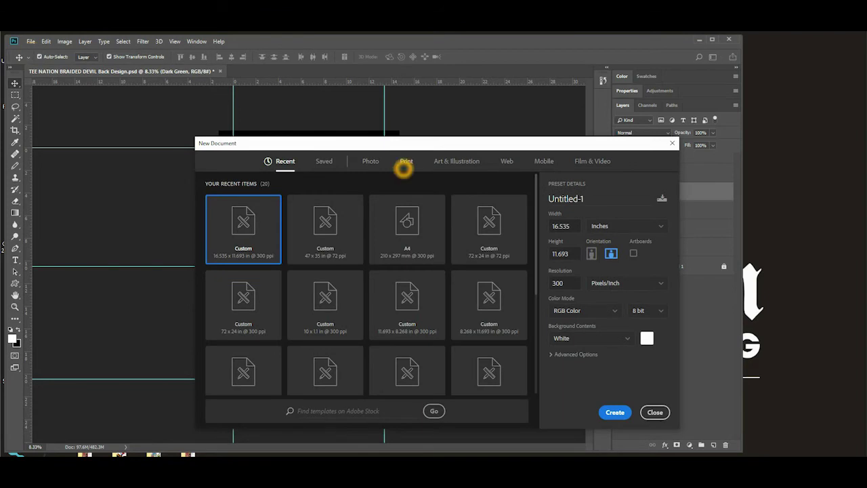
pyautogui.click(405, 162)
pyautogui.click(409, 295)
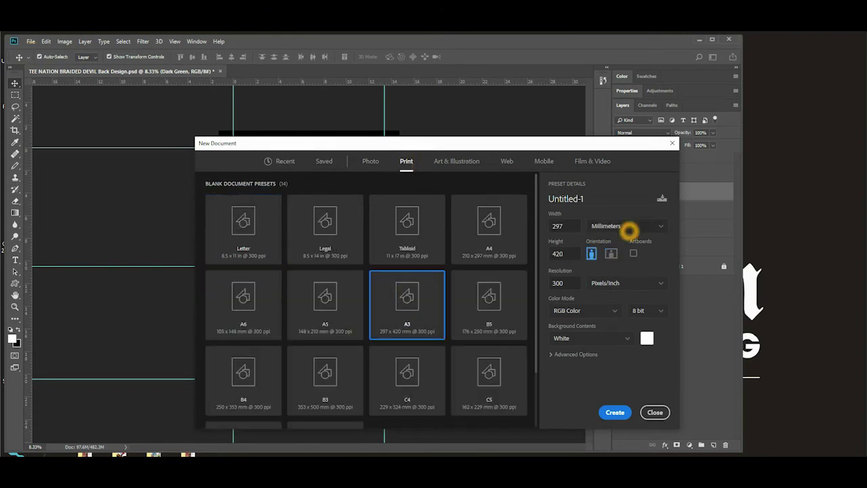
pyautogui.click(628, 228)
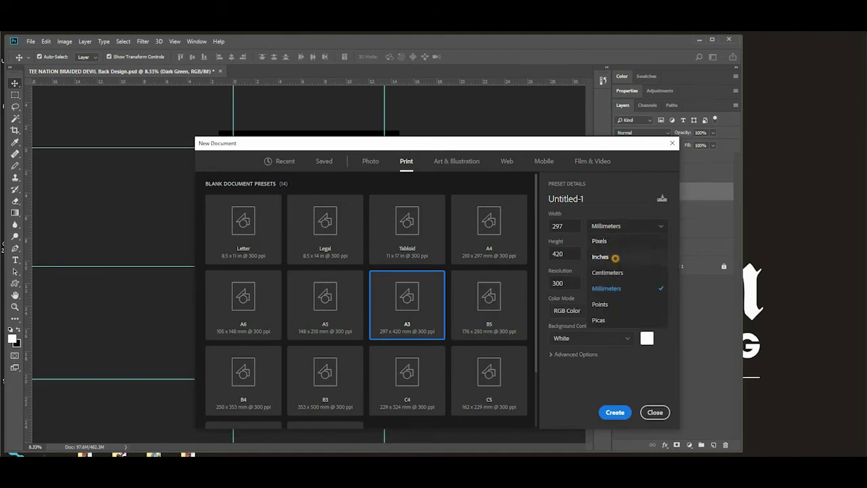
pyautogui.click(613, 253)
pyautogui.click(611, 253)
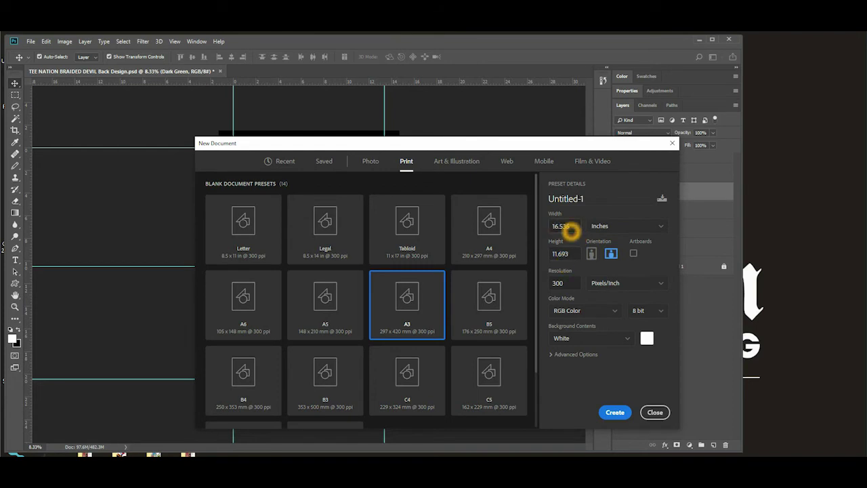
pyautogui.click(617, 411)
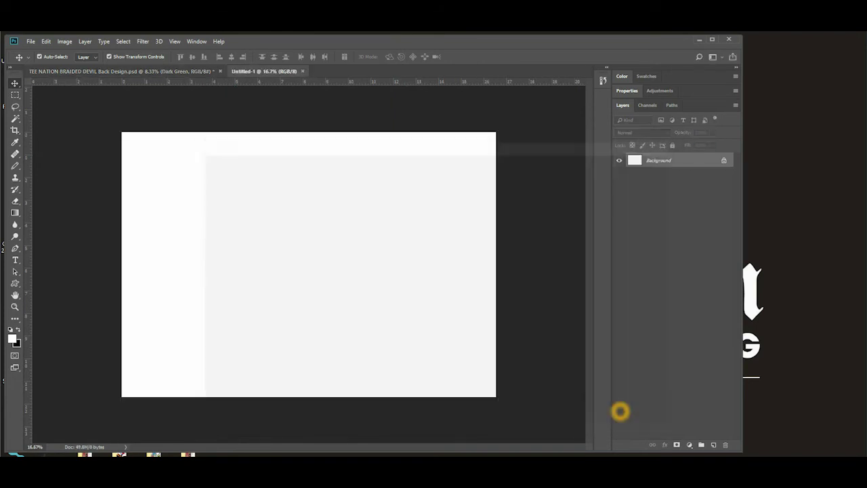
# Step: Return to the TEE NATION devil design, deselect its layer, and set the Rectangular Marquee to a fixed size of 16.5 x 11.6 in
pyautogui.click(119, 73)
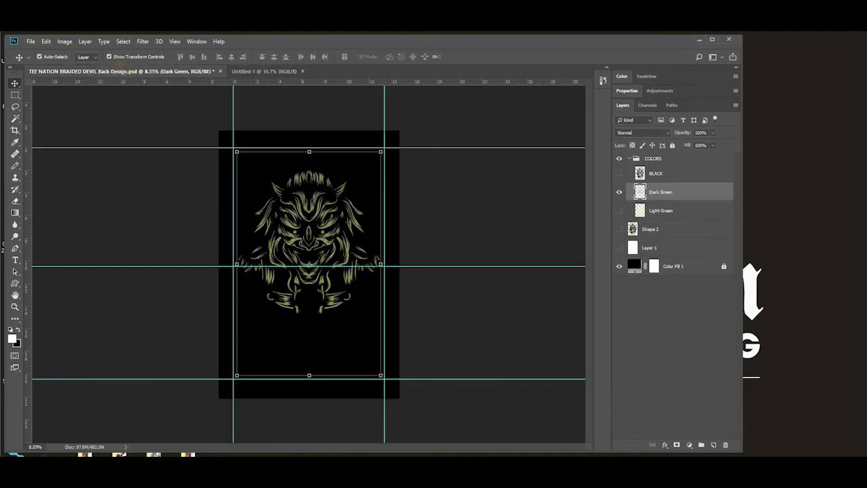
pyautogui.click(122, 117)
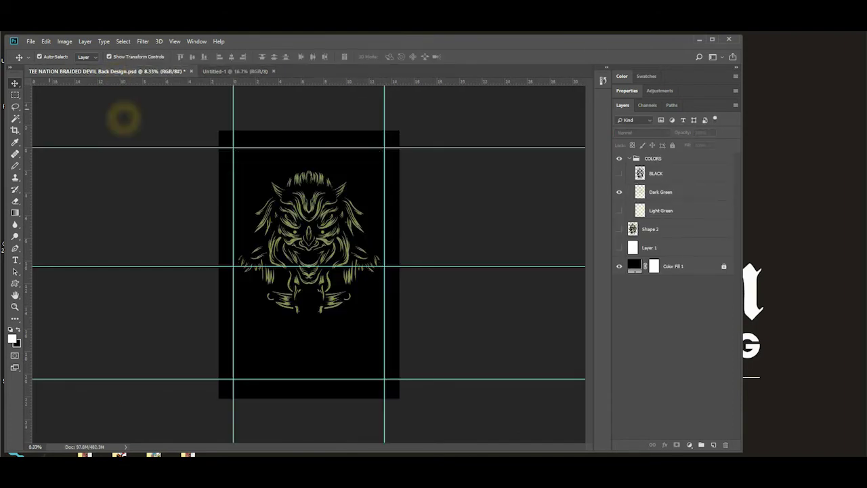
pyautogui.click(15, 95)
pyautogui.click(14, 95)
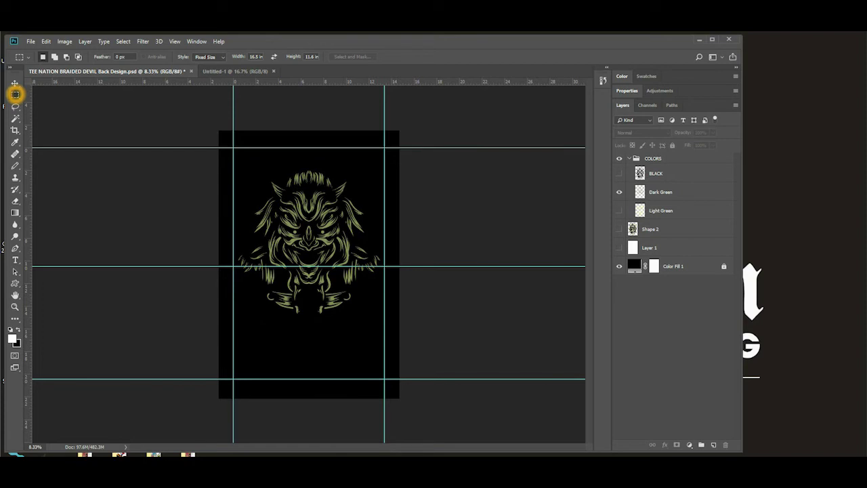
pyautogui.click(200, 58)
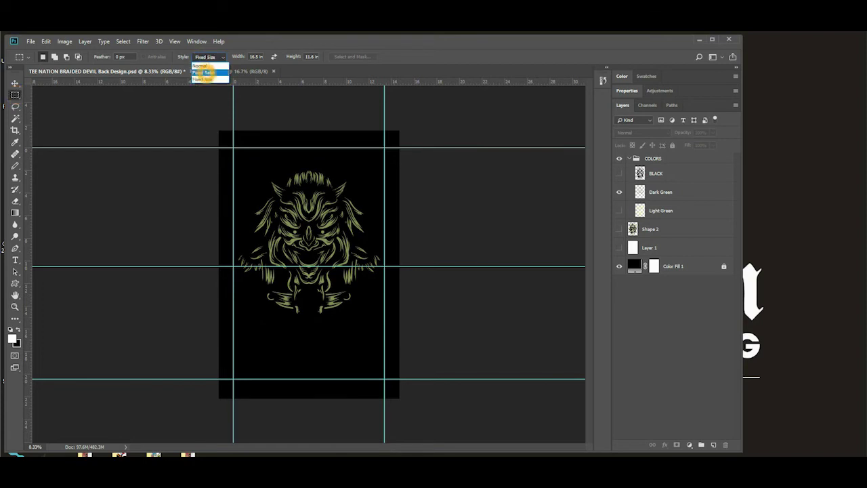
pyautogui.click(203, 79)
pyautogui.click(256, 57)
pyautogui.doubleClick(255, 57)
pyautogui.press('Tab')
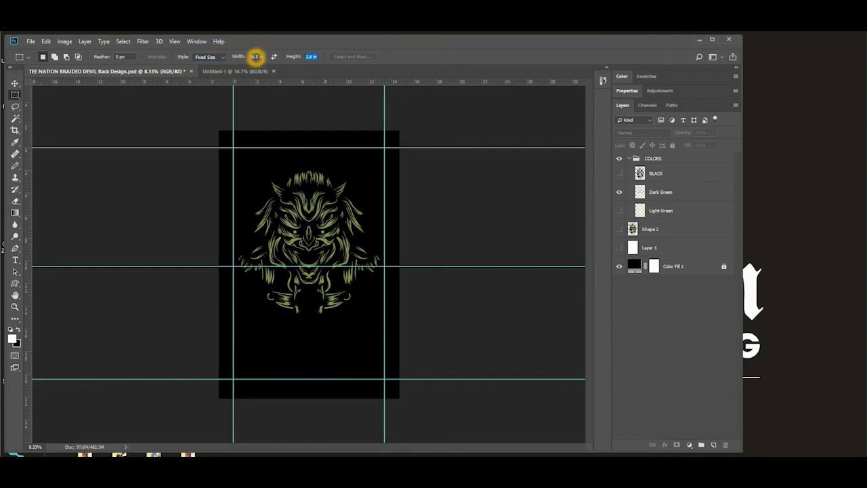
pyautogui.press('Return')
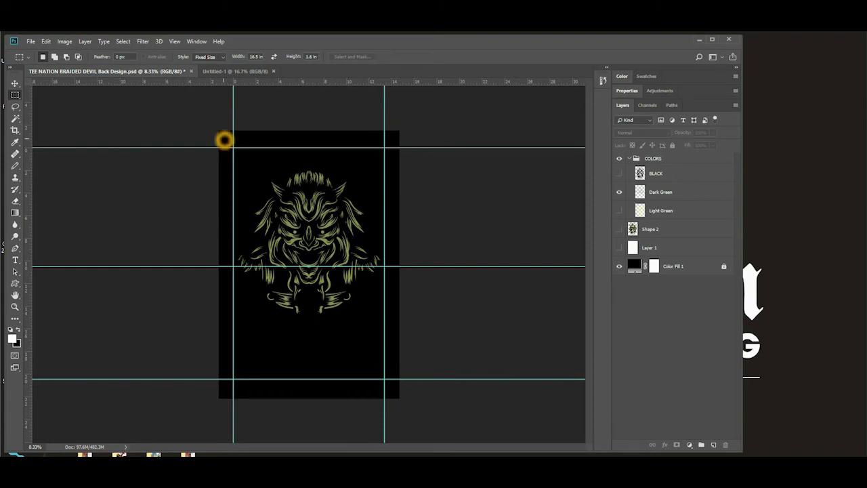
# Step: Place the fixed-size selection over the upper part of the design and add horizontal guides along its top and bottom edges
pyautogui.click(225, 140)
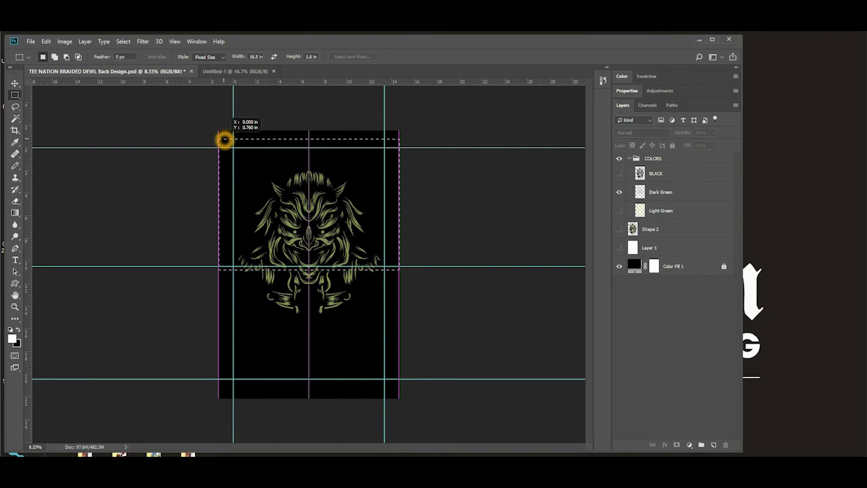
pyautogui.moveTo(224, 141); pyautogui.dragTo(222, 143)
pyautogui.hotkey('ctrl', '+')
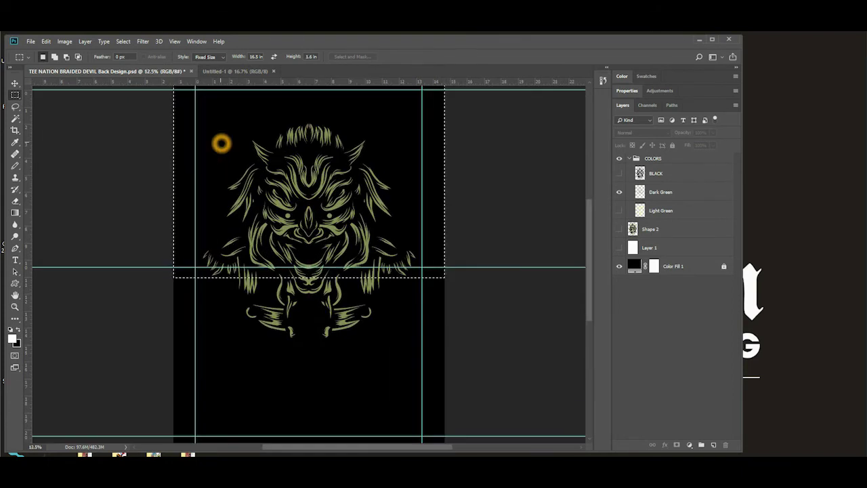
pyautogui.scroll(2, 470, 193)
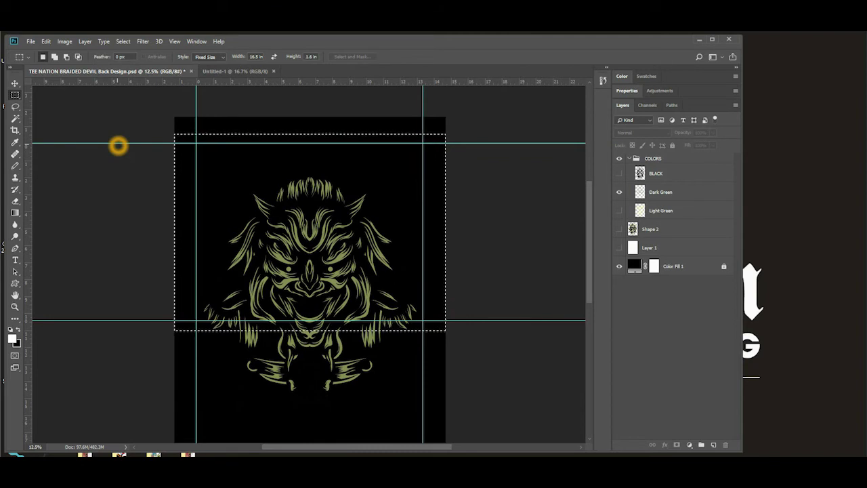
pyautogui.moveTo(224, 83); pyautogui.dragTo(226, 134)
pyautogui.moveTo(217, 87); pyautogui.dragTo(184, 330)
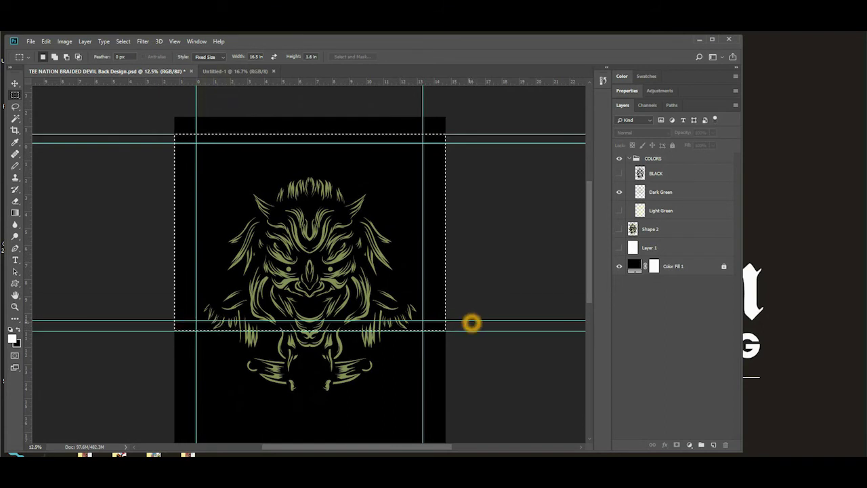
# Step: Move the selection down over the lower part of the design and show the Light Green layer to check that the artwork is covered
pyautogui.moveTo(590, 255); pyautogui.dragTo(587, 309)
pyautogui.moveTo(190, 167); pyautogui.dragTo(187, 344)
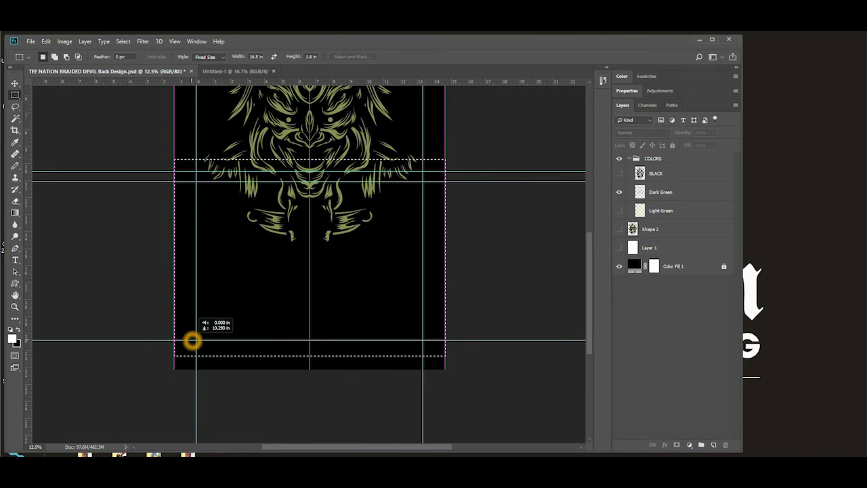
pyautogui.moveTo(192, 340); pyautogui.dragTo(191, 341)
pyautogui.click(619, 210)
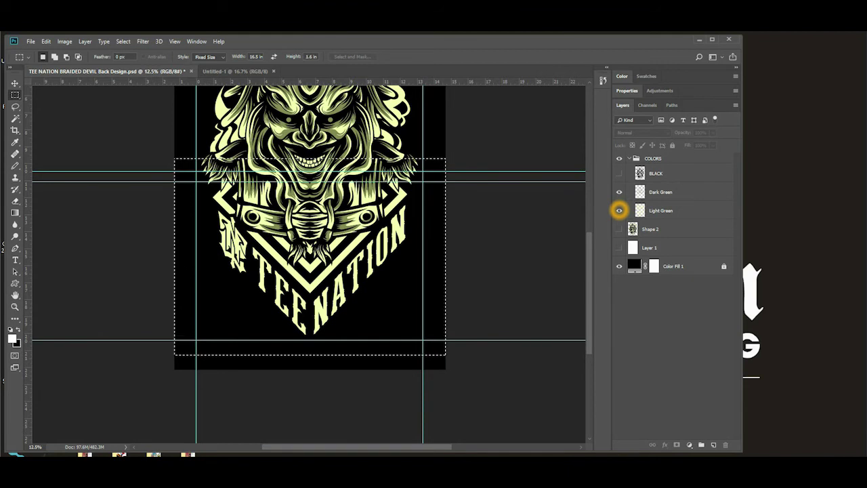
pyautogui.moveTo(592, 238); pyautogui.dragTo(593, 178)
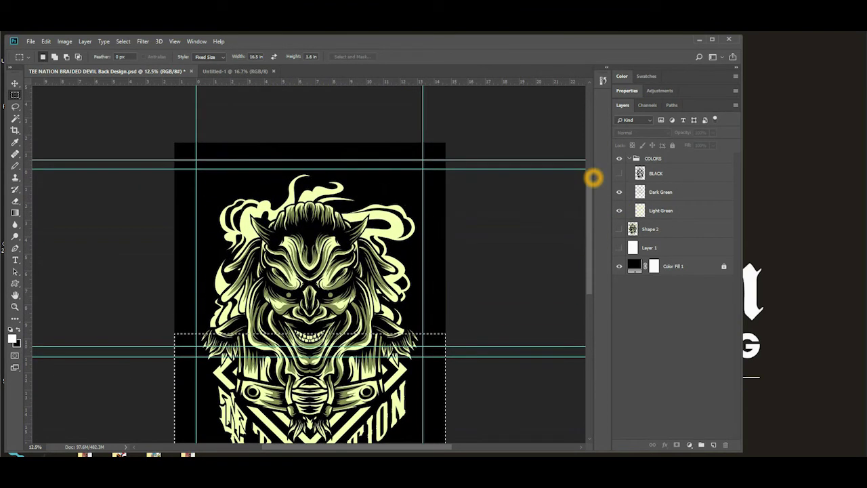
pyautogui.moveTo(592, 199); pyautogui.dragTo(594, 237)
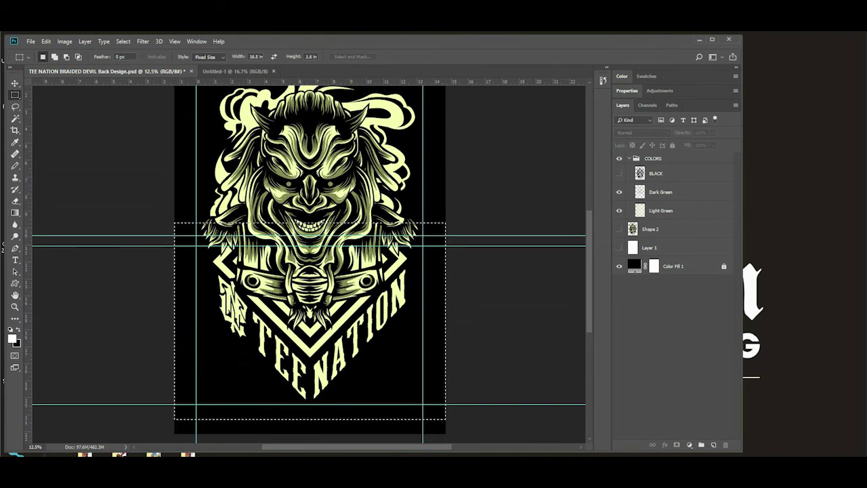
# Step: Add horizontal guides along the top and bottom edges of the lower selection, then remove the selection
pyautogui.moveTo(136, 83); pyautogui.dragTo(148, 222)
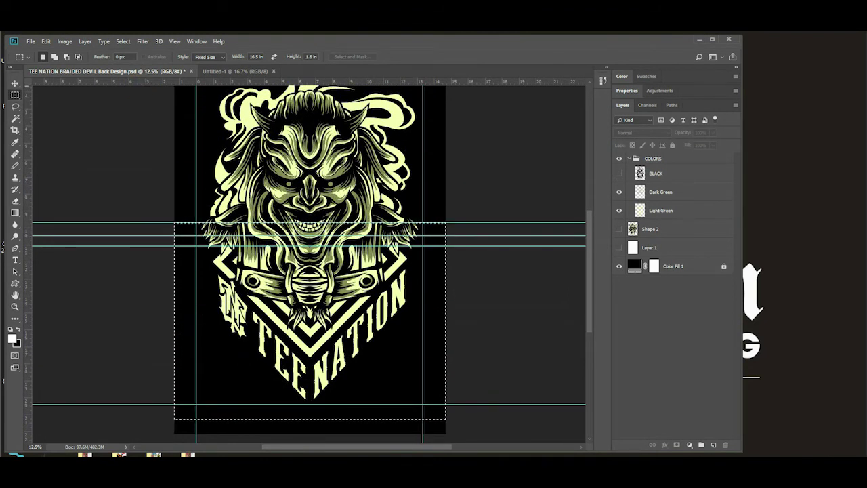
pyautogui.moveTo(147, 80); pyautogui.dragTo(179, 419)
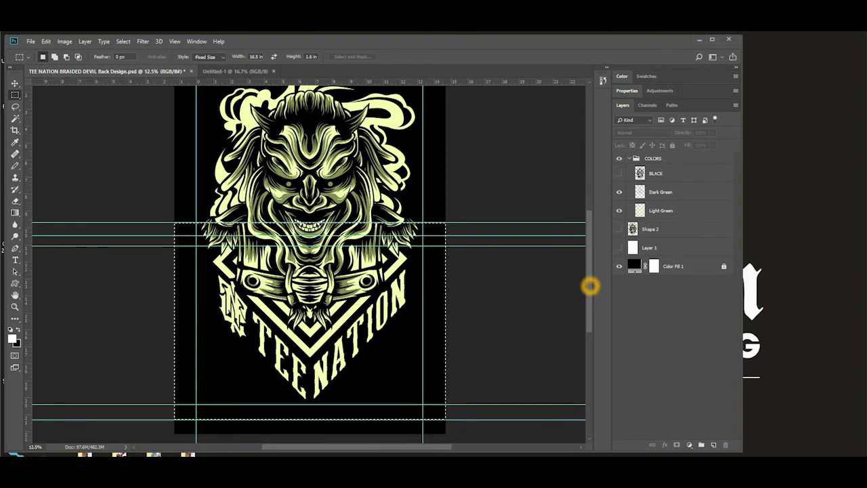
pyautogui.scroll(3, 590, 286)
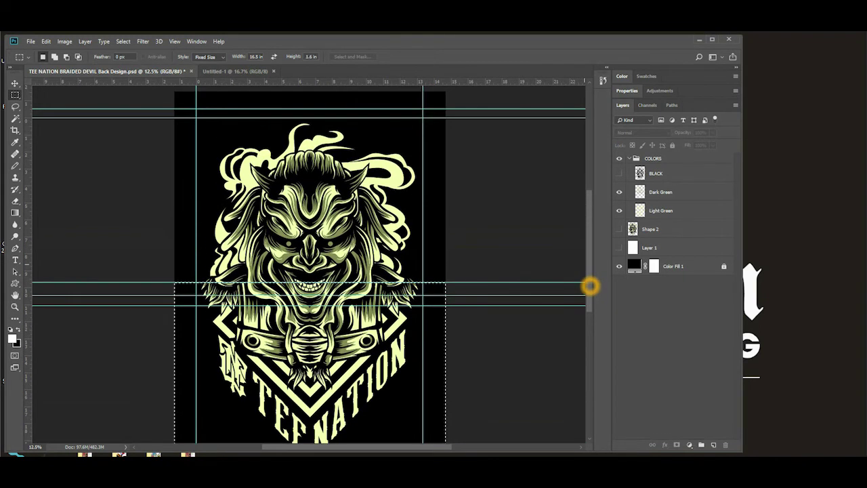
pyautogui.hotkey('ctrl', 'd')
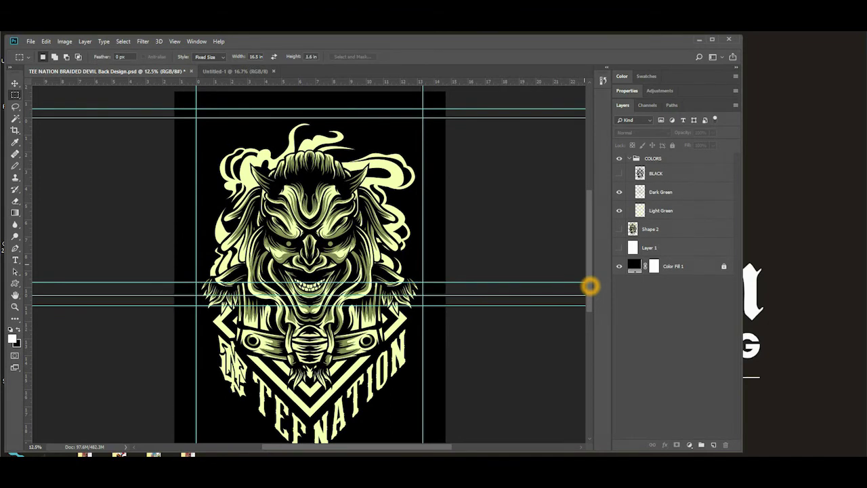
# Step: Show the white Layer 1 background and choose the Registration Target 1 shape for the Custom Shape tool
pyautogui.moveTo(590, 277)
pyautogui.mouseDown()
pyautogui.moveTo(590, 314)
pyautogui.moveTo(592, 260)
pyautogui.mouseUp()
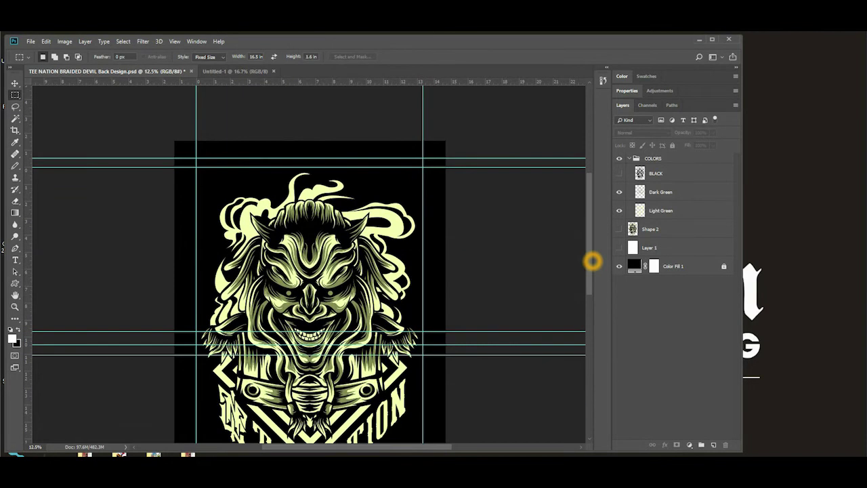
pyautogui.click(619, 248)
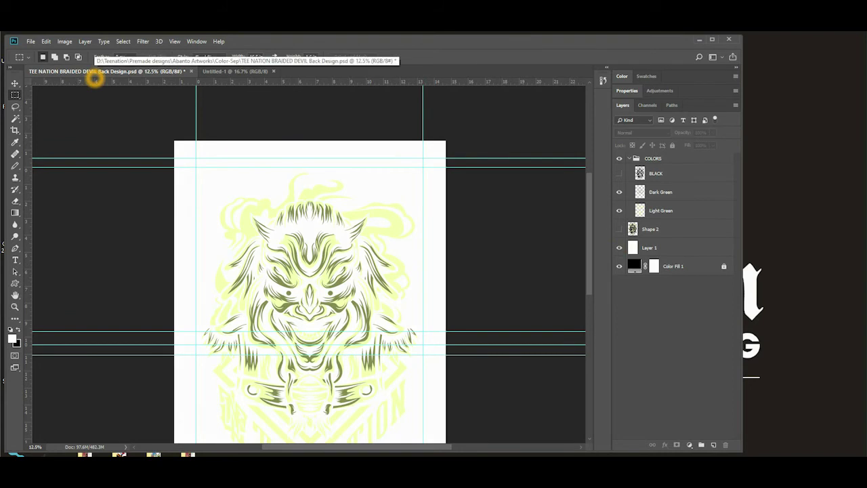
pyautogui.click(15, 283)
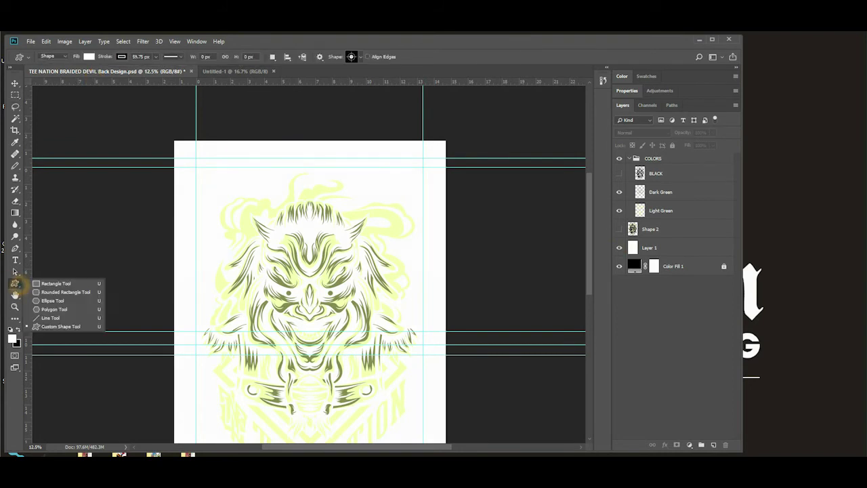
pyautogui.click(60, 283)
pyautogui.moveTo(60, 283); pyautogui.dragTo(61, 328)
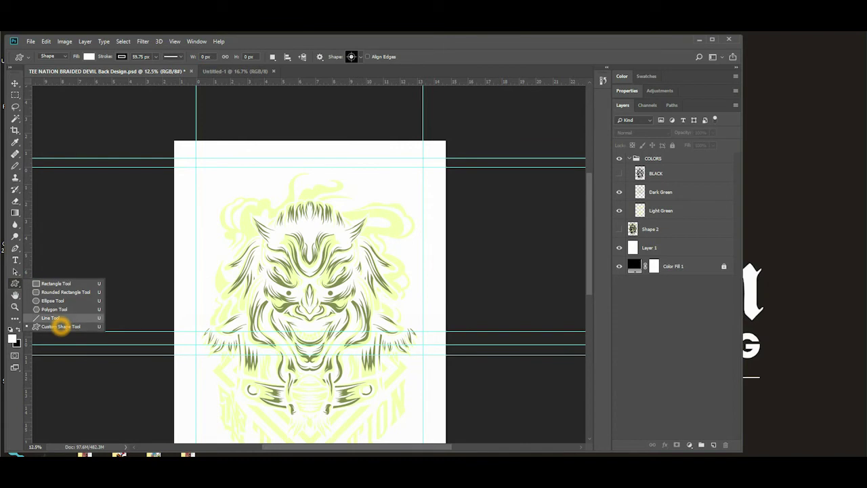
pyautogui.moveTo(61, 328); pyautogui.dragTo(54, 317)
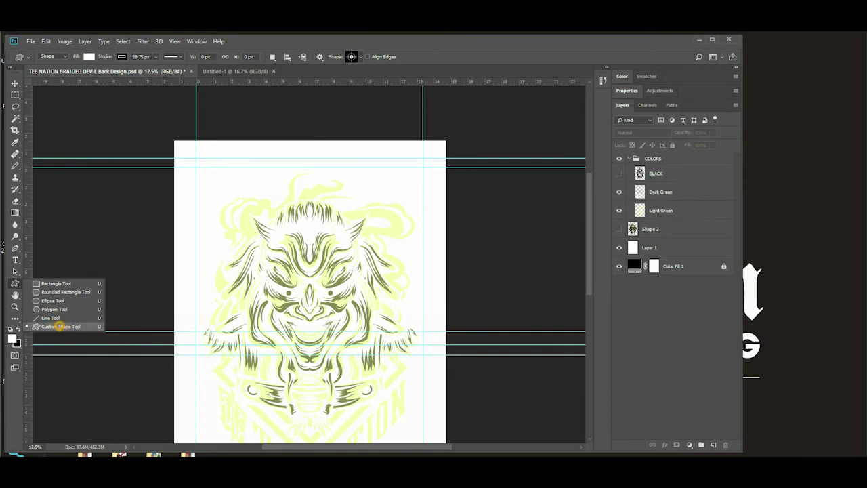
pyautogui.click(58, 326)
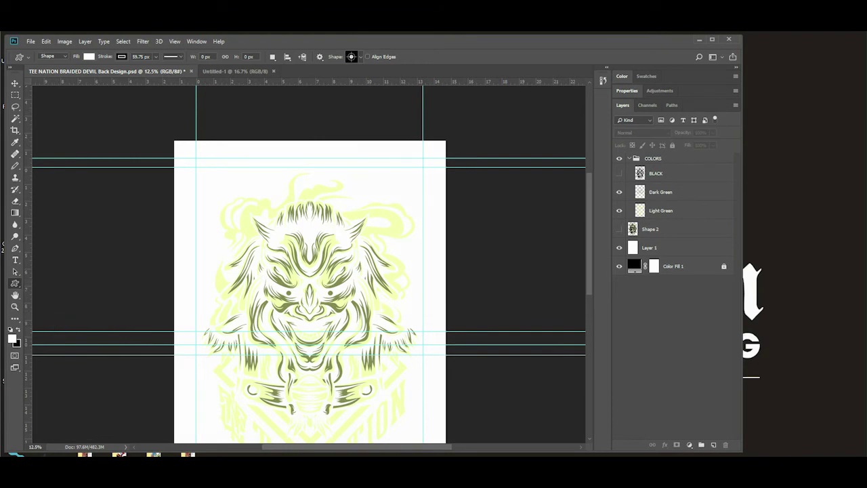
pyautogui.click(361, 56)
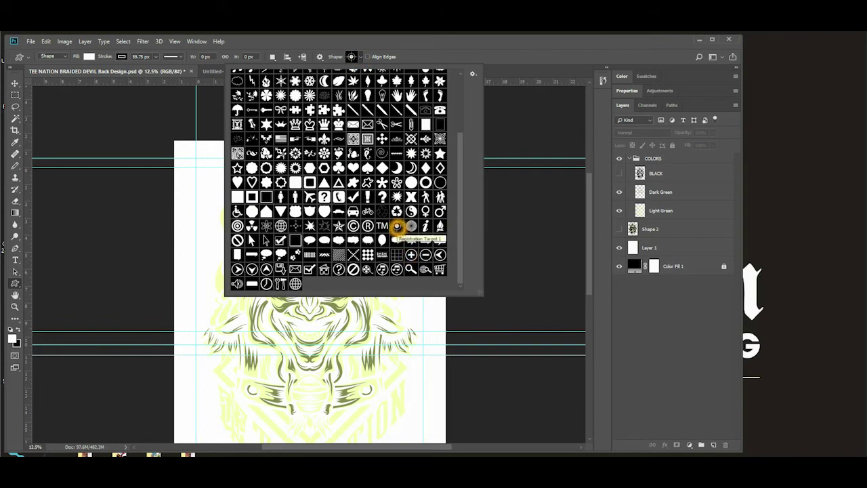
pyautogui.doubleClick(397, 226)
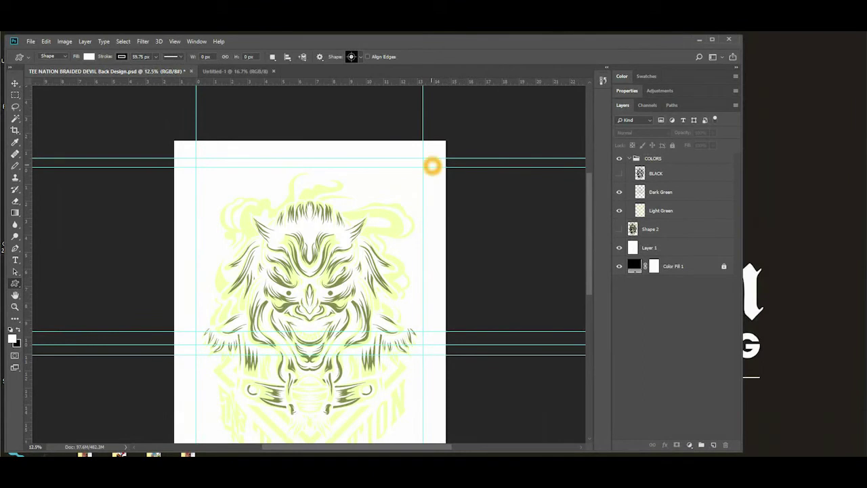
# Step: Draw a 0.4 in registration target near the page's upper-right corner, just outside the vertical guide and between the two upper horizontal guides
pyautogui.hotkey('ctrl', '+')
pyautogui.hotkey('ctrl', '+')
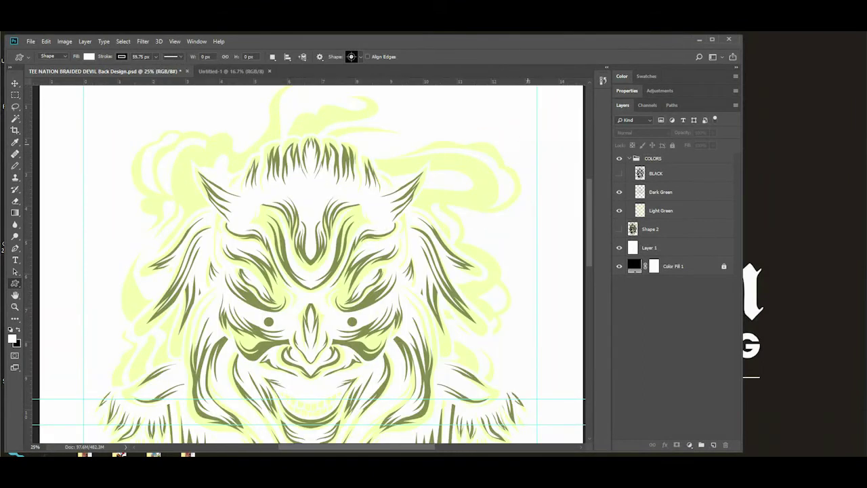
pyautogui.scroll(5, 528, 146)
pyautogui.hscroll(3, 527, 146)
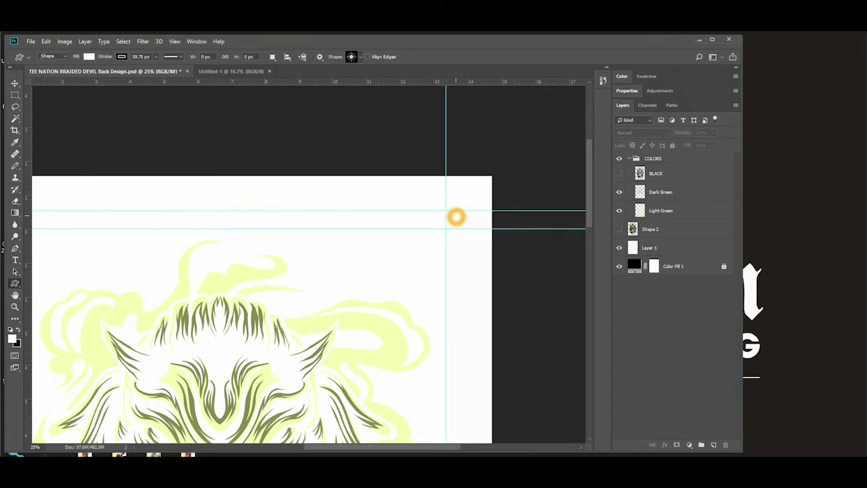
pyautogui.moveTo(456, 217); pyautogui.dragTo(462, 222)
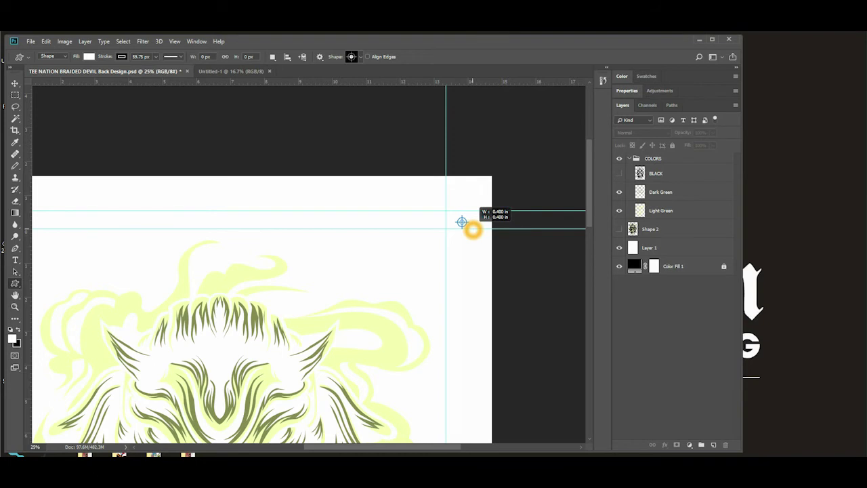
pyautogui.moveTo(461, 222); pyautogui.dragTo(461, 222)
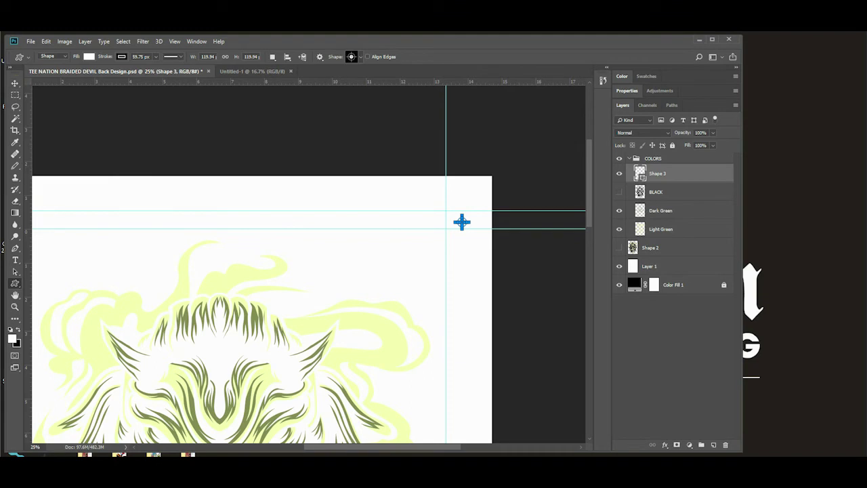
# Step: Open the registration mark's fill options and look over the solid color choices
pyautogui.click(88, 56)
pyautogui.click(68, 74)
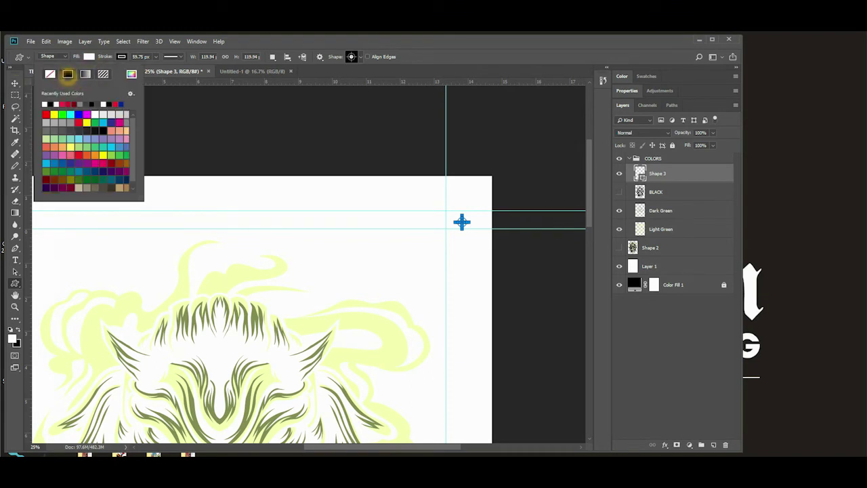
pyautogui.click(78, 76)
pyautogui.click(63, 85)
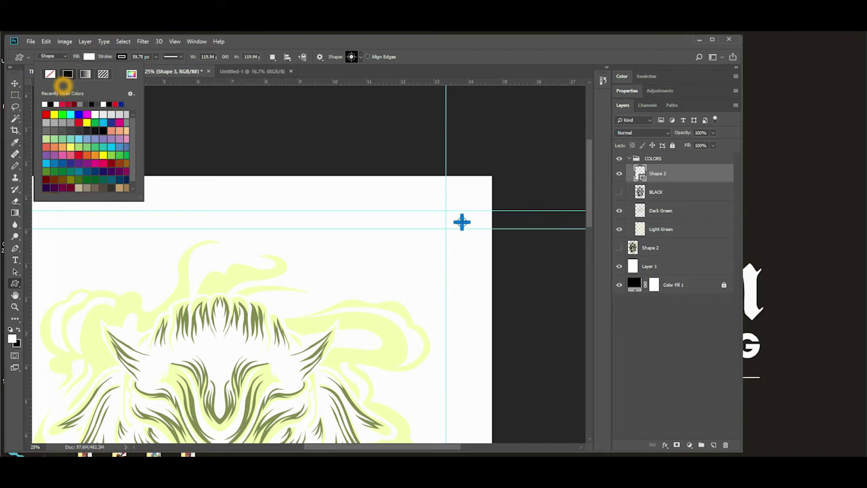
# Step: Select the registration mark and move its Shape 3 layer out of the COLORS group to the top of the layer stack
pyautogui.click(14, 83)
pyautogui.click(170, 123)
pyautogui.keyDown('ctrl'); pyautogui.click(375, 186); pyautogui.keyUp('ctrl')
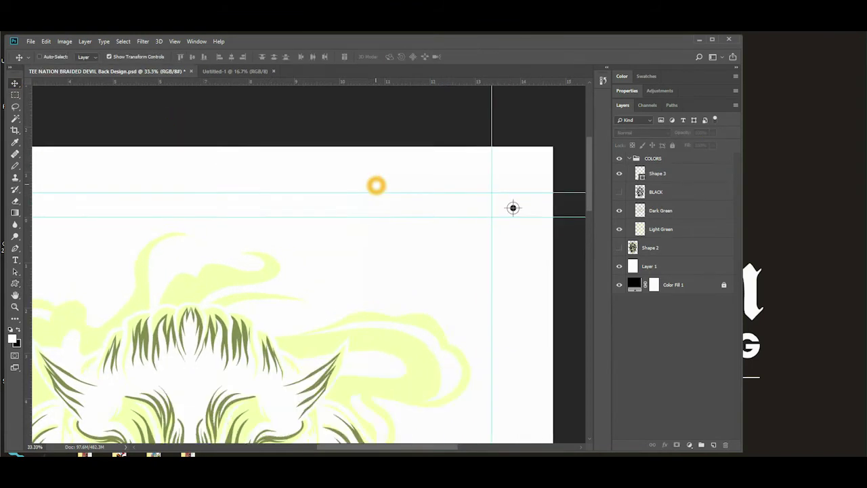
pyautogui.hotkey('ctrl', '-')
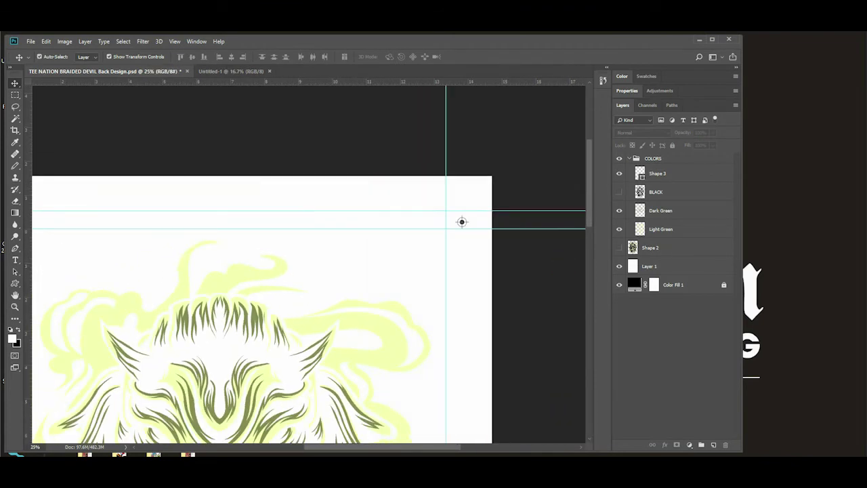
pyautogui.click(462, 221)
pyautogui.click(461, 221)
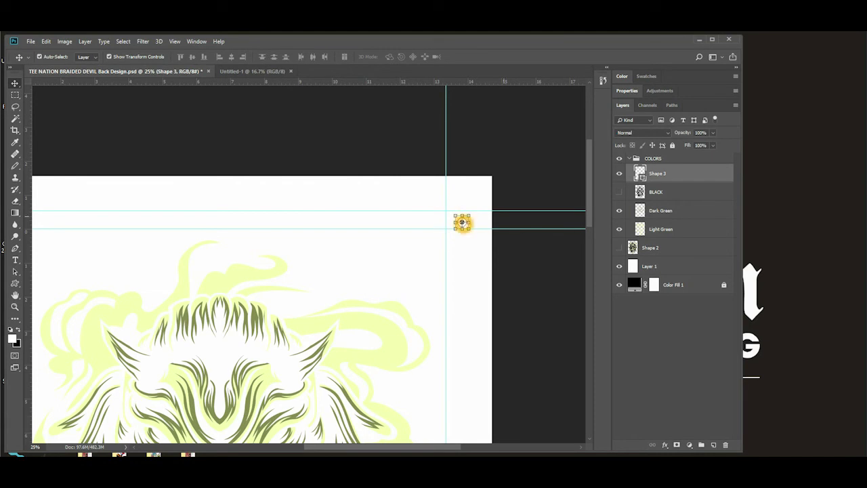
pyautogui.moveTo(680, 174); pyautogui.dragTo(688, 158)
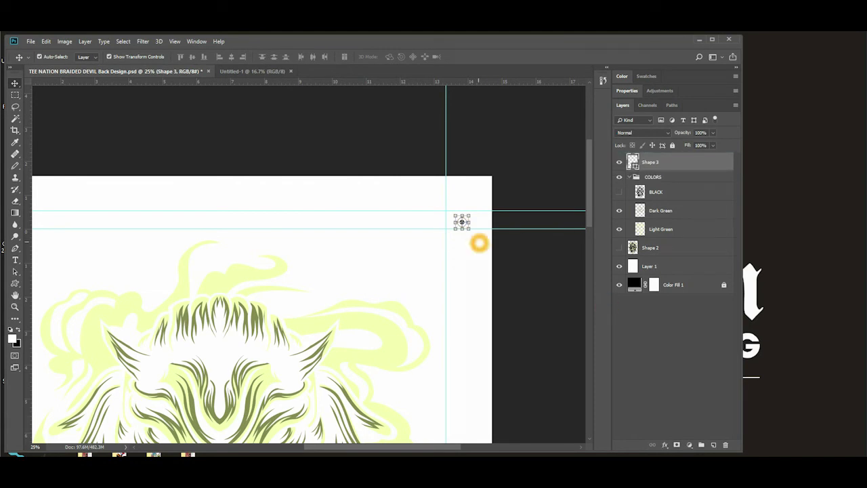
# Step: Duplicate the Shape 3 registration mark layer
pyautogui.hotkey('ctrl', '-')
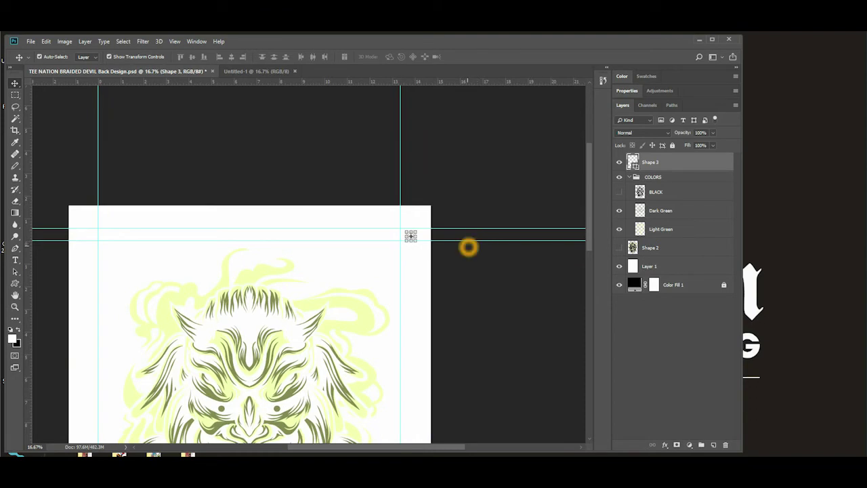
pyautogui.hotkey('ctrl', '+')
pyautogui.moveTo(377, 287); pyautogui.dragTo(475, 279)
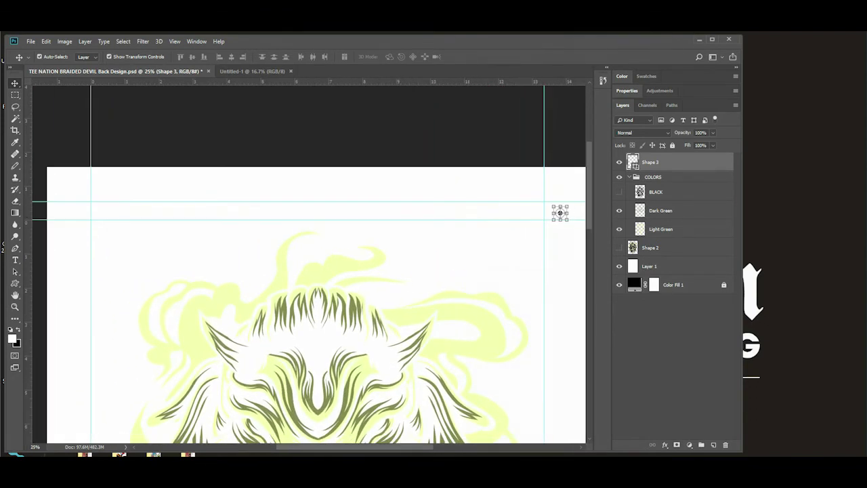
pyautogui.moveTo(689, 162); pyautogui.dragTo(715, 445)
pyautogui.click(560, 214)
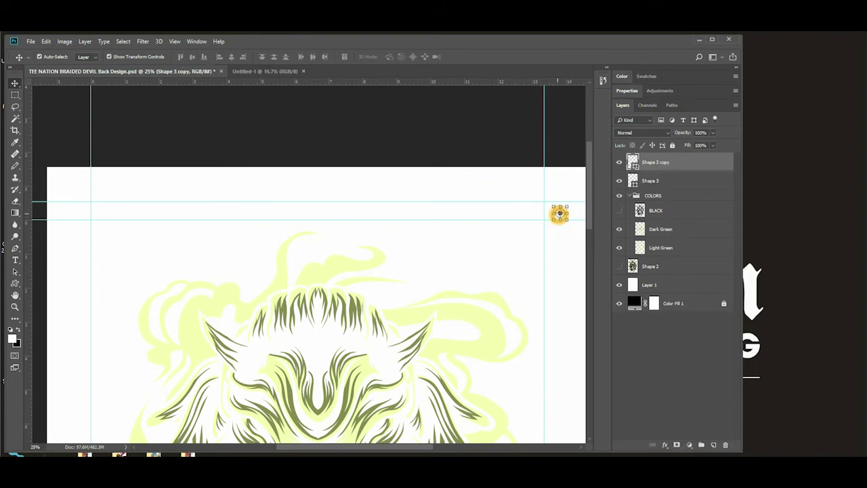
# Step: Move the duplicated registration mark horizontally across the page to the matching spot outside the left vertical guide
pyautogui.moveTo(560, 213); pyautogui.dragTo(65, 214)
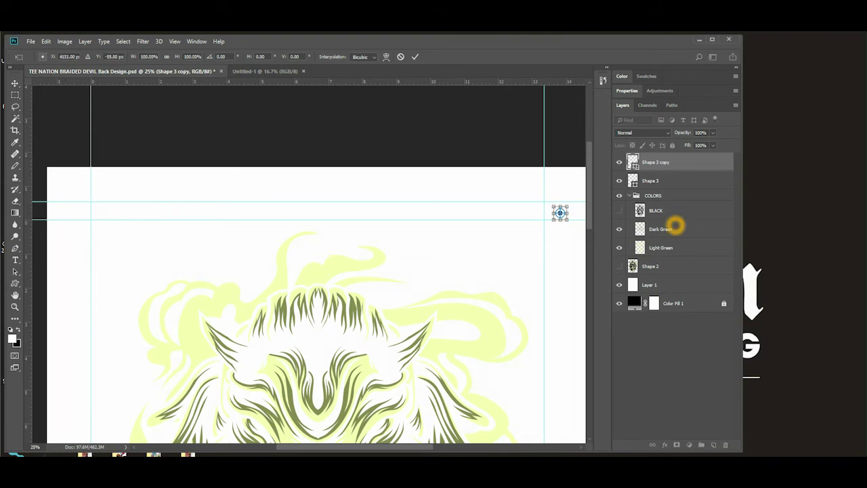
pyautogui.hotkey('shift', 'Left')
pyautogui.hotkey('shift', 'Left')
pyautogui.hotkey('shift', 'Left')
pyautogui.hotkey('shift', 'Left')
pyautogui.hotkey('shift', 'Left')
pyautogui.hotkey('shift', 'Left')
pyautogui.hotkey('shift', 'Left')
pyautogui.hotkey('shift', 'Left')
pyautogui.hotkey('shift', 'Left')
pyautogui.hotkey('shift', 'Left')
pyautogui.hotkey('shift', 'Left')
pyautogui.hotkey('shift', 'Left')
pyautogui.hotkey('shift', 'Left')
pyautogui.hotkey('shift', 'Left')
pyautogui.hotkey('shift', 'Left')
pyautogui.hotkey('shift', 'Left')
pyautogui.hotkey('shift', 'Left')
pyautogui.hotkey('shift', 'Left')
pyautogui.click(542, 214)
pyautogui.click(513, 136)
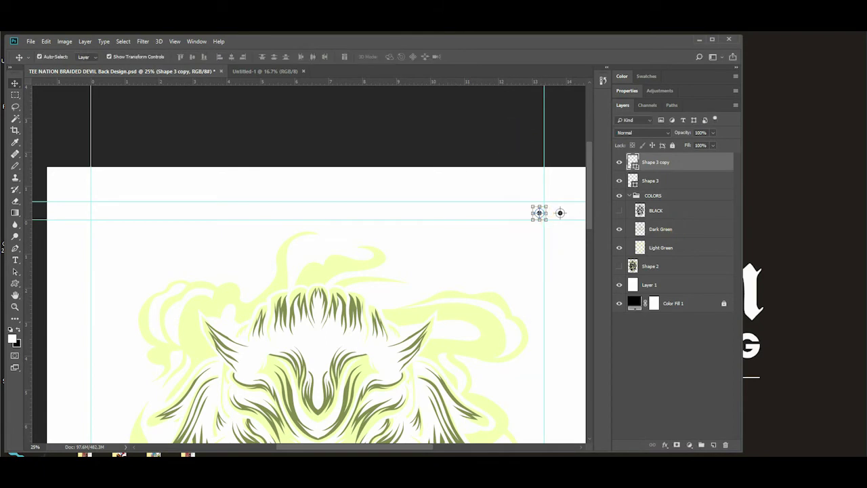
pyautogui.moveTo(538, 212); pyautogui.dragTo(64, 213)
pyautogui.click(436, 281)
pyautogui.hotkey('ctrl', '-')
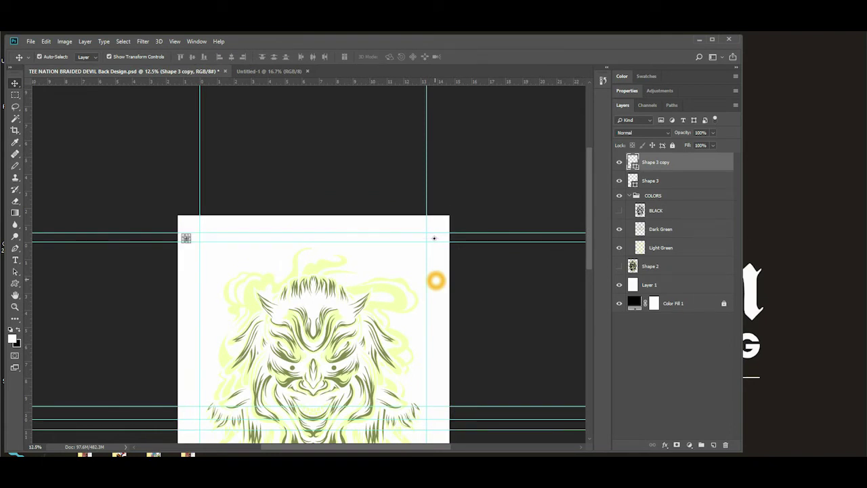
# Step: Duplicate the Shape 3 and Shape 3 copy layers together to get a second pair of registration marks
pyautogui.click(690, 182)
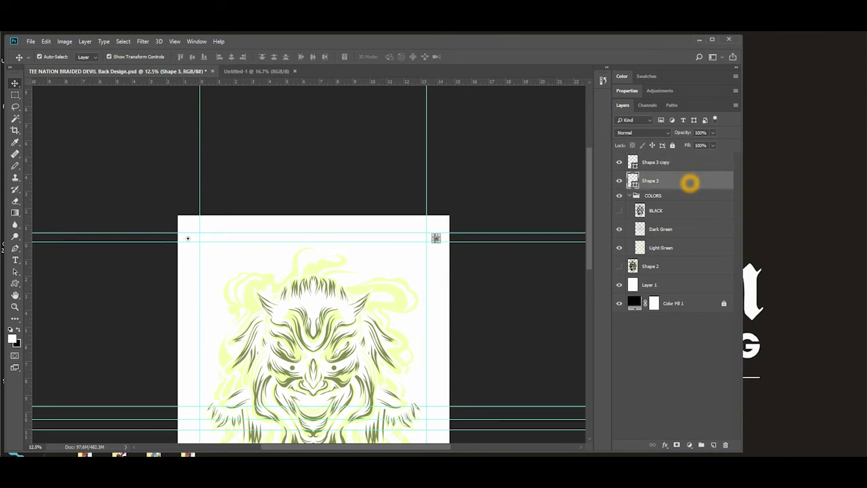
pyautogui.keyDown('shift'); pyautogui.click(682, 163); pyautogui.keyUp('shift')
pyautogui.moveTo(682, 163); pyautogui.dragTo(713, 445)
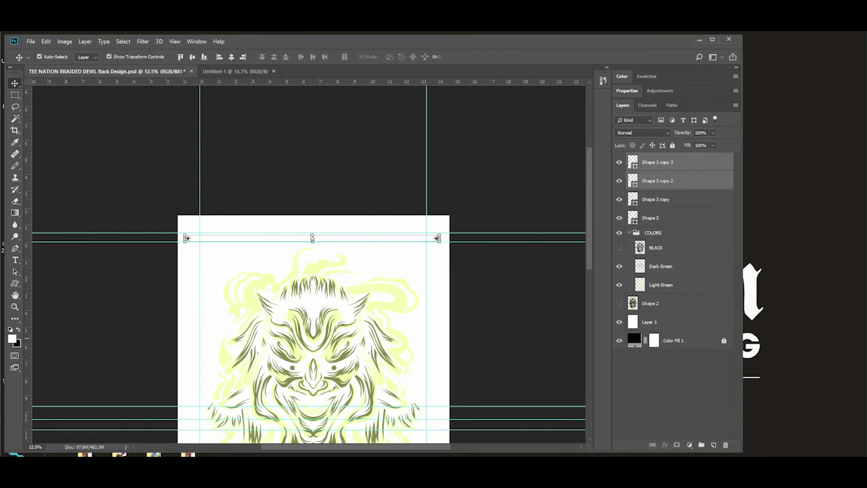
pyautogui.moveTo(437, 238); pyautogui.dragTo(443, 295)
pyautogui.hotkey('ctrl', 'z')
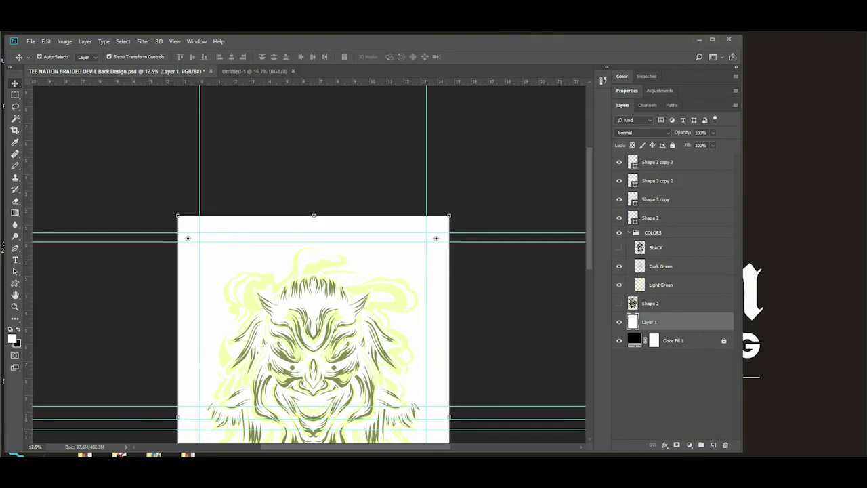
pyautogui.click(672, 144)
pyautogui.click(436, 238)
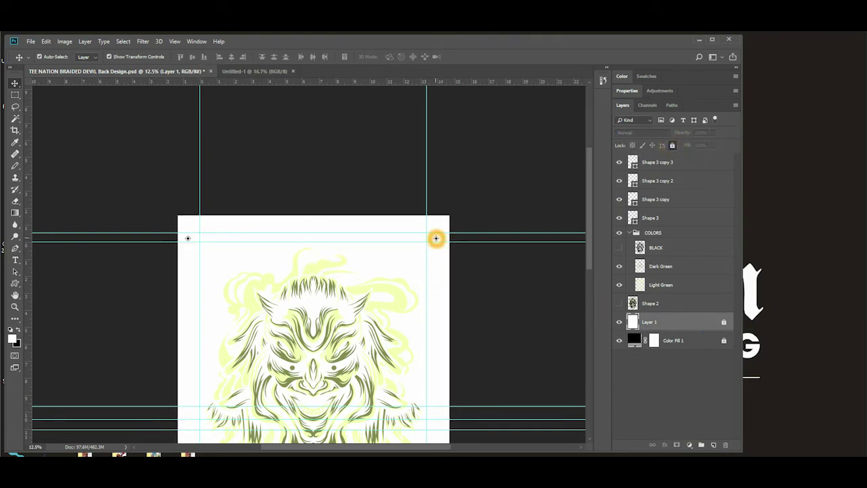
pyautogui.click(711, 167)
pyautogui.keyDown('shift'); pyautogui.click(695, 182); pyautogui.keyUp('shift')
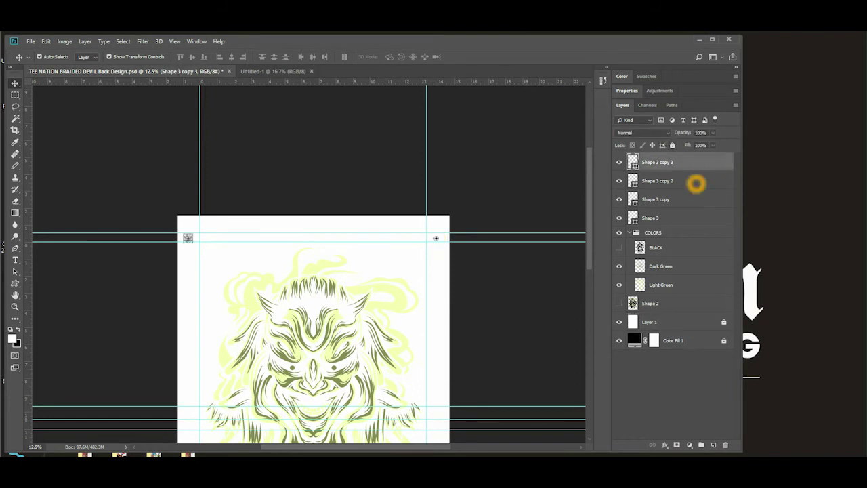
pyautogui.click(437, 238)
pyautogui.keyDown('shift'); pyautogui.click(445, 275); pyautogui.keyUp('shift')
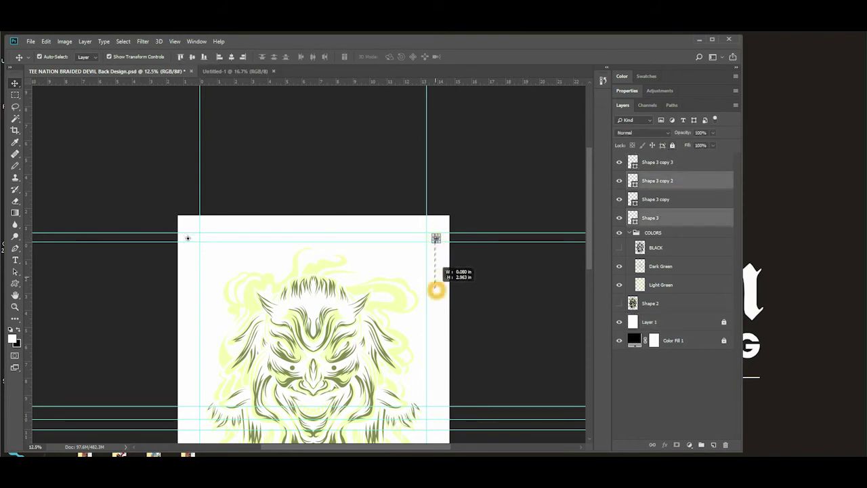
pyautogui.keyDown('ctrl'); pyautogui.click(475, 289); pyautogui.keyUp('ctrl')
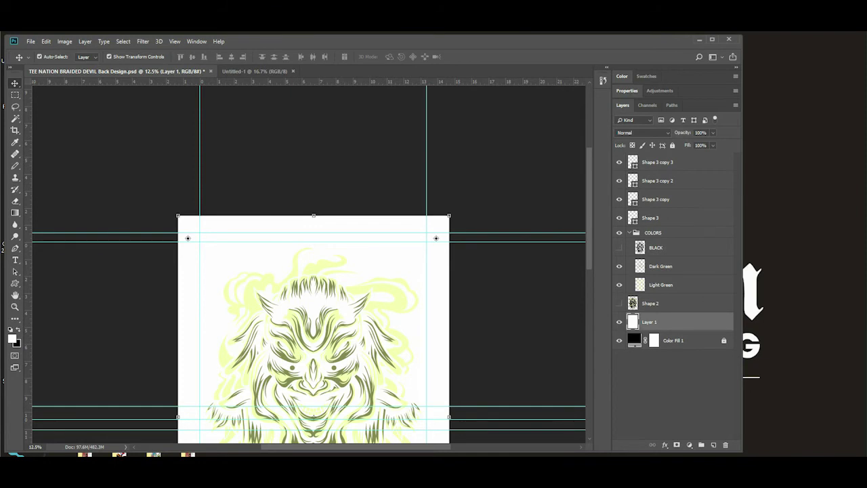
# Step: Lock Layer 1 and nudge the two newest registration mark copies down to just below the upper pair
pyautogui.click(672, 145)
pyautogui.click(668, 163)
pyautogui.keyDown('shift'); pyautogui.click(671, 180); pyautogui.keyUp('shift')
pyautogui.hotkey('shift', 'Down')
pyautogui.hotkey('shift', 'Down')
pyautogui.hotkey('shift', 'Down')
pyautogui.hotkey('shift', 'Down')
pyautogui.hotkey('shift', 'Down')
pyautogui.hotkey('shift', 'Down')
pyautogui.hotkey('shift', 'Down')
pyautogui.hotkey('shift', 'Down')
pyautogui.hotkey('shift', 'Down')
pyautogui.hotkey('shift', 'Down')
pyautogui.hotkey('shift', 'Down')
pyautogui.hotkey('shift', 'Down')
pyautogui.hotkey('shift', 'Down')
pyautogui.hotkey('shift', 'Down')
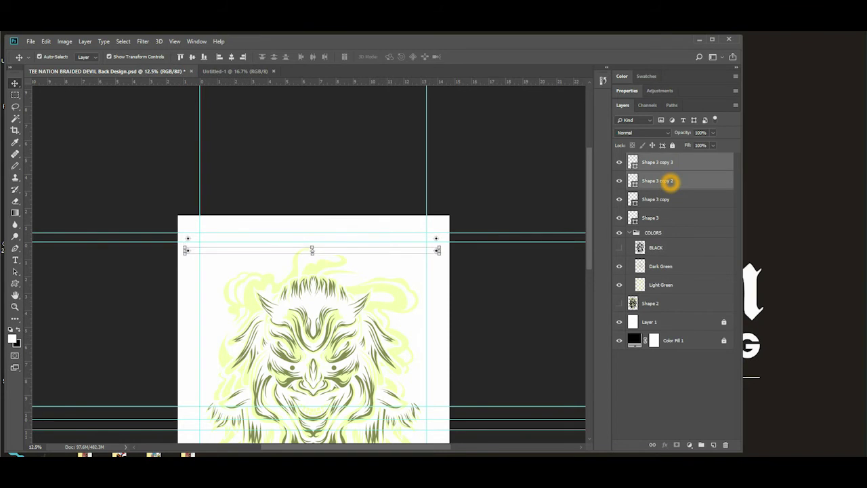
# Step: Try to move the two duplicated registration marks down together from the right-hand mark
pyautogui.hotkey('ctrl', '=')
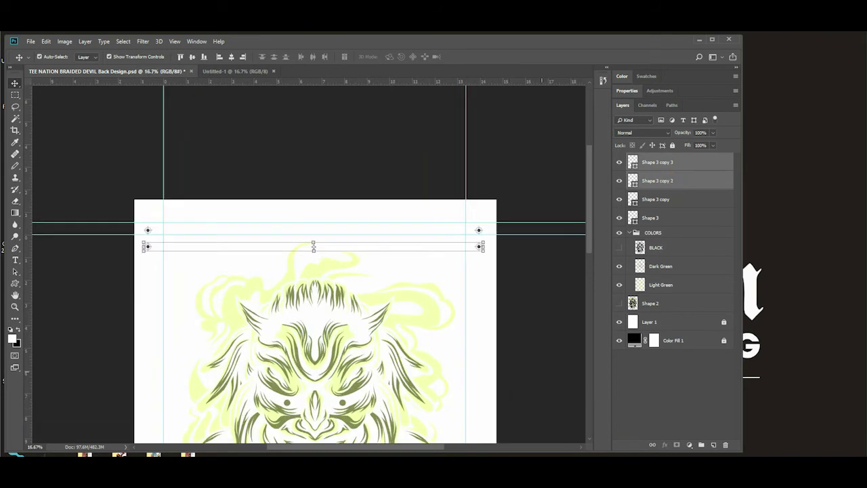
pyautogui.scroll(-3, 511, 402)
pyautogui.scroll(-1, 539, 371)
pyautogui.click(468, 139)
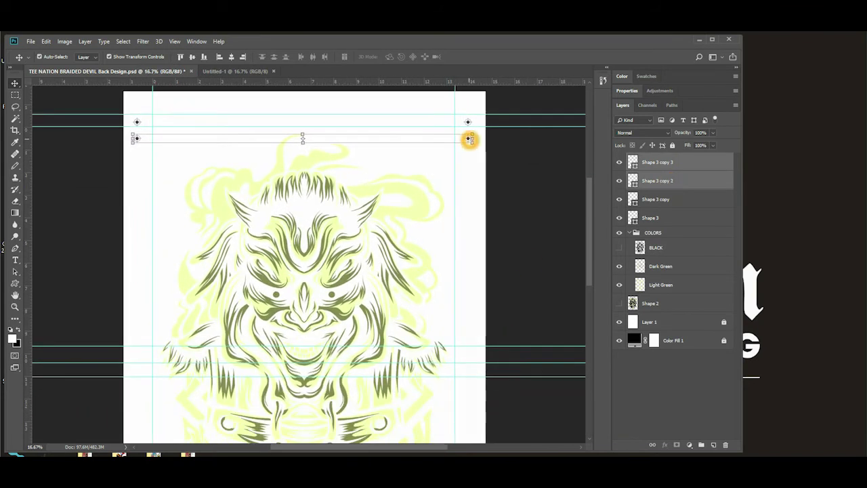
pyautogui.click(465, 168)
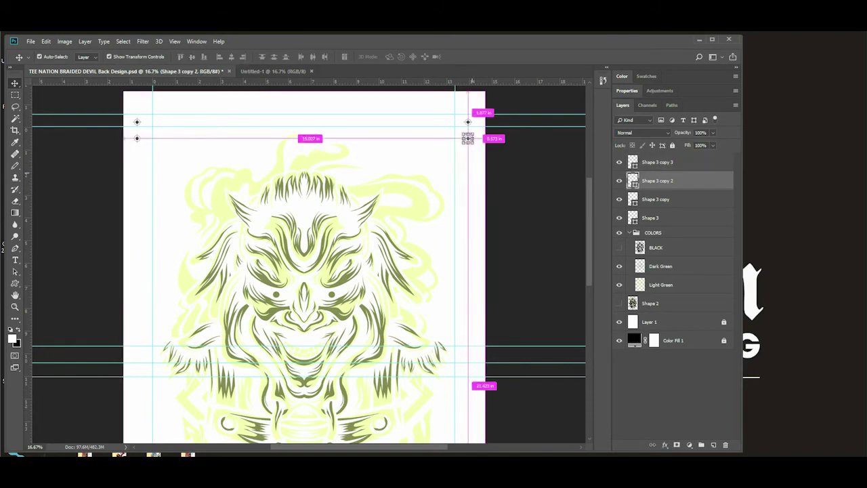
pyautogui.click(657, 163)
pyautogui.keyDown('shift'); pyautogui.click(627, 177); pyautogui.keyUp('shift')
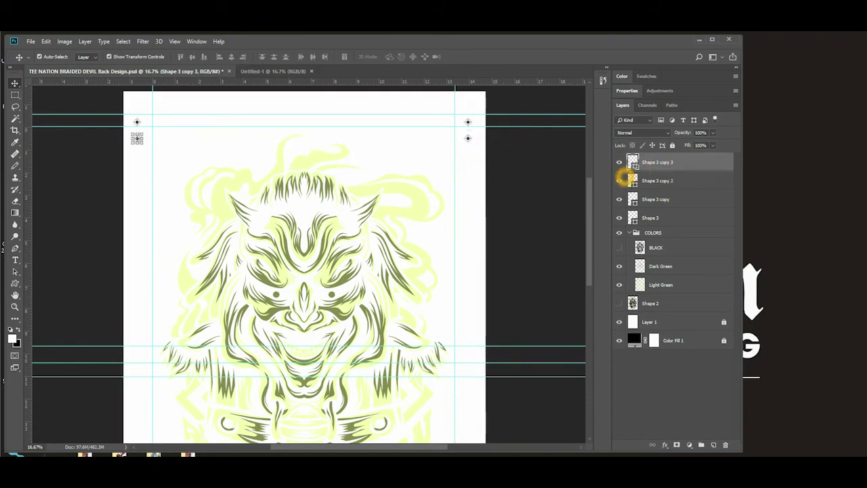
pyautogui.click(472, 141)
pyautogui.click(470, 136)
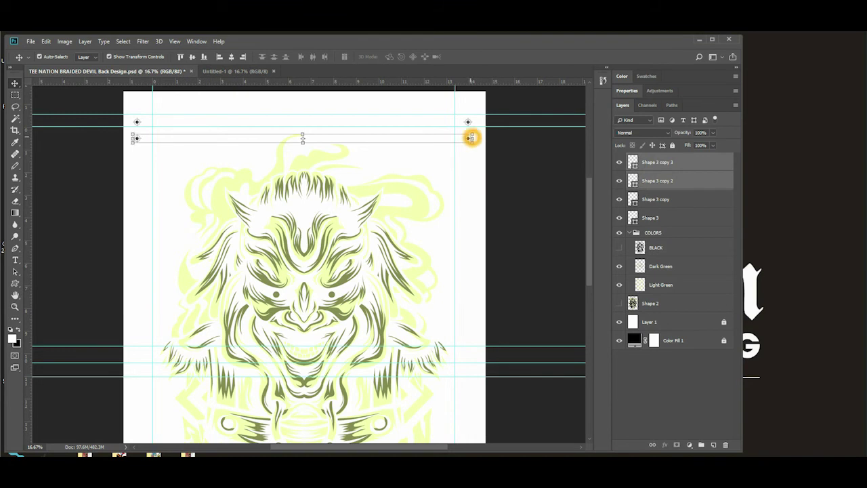
pyautogui.click(468, 138)
pyautogui.click(468, 137)
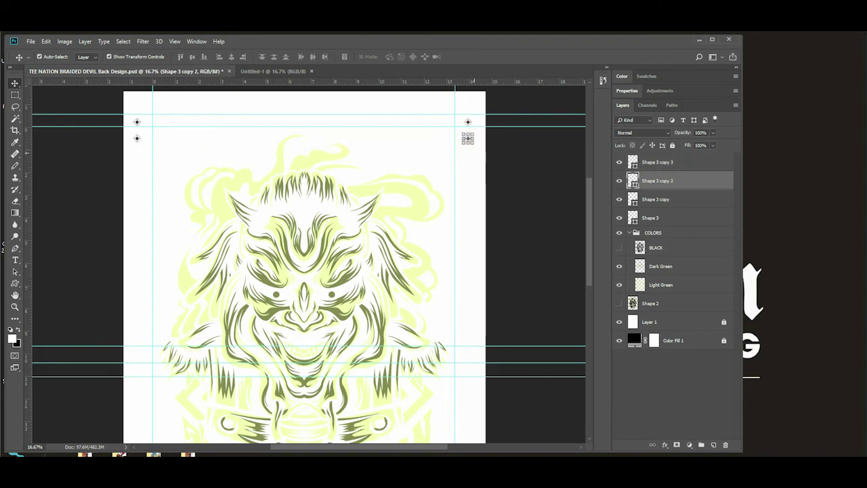
pyautogui.click(467, 137)
# Step: Turn off Auto-Select and move Shape 3 copy 2 and copy 3 straight down onto the middle of the three central horizontal guides
pyautogui.click(691, 166)
pyautogui.keyDown('shift'); pyautogui.click(697, 185); pyautogui.keyUp('shift')
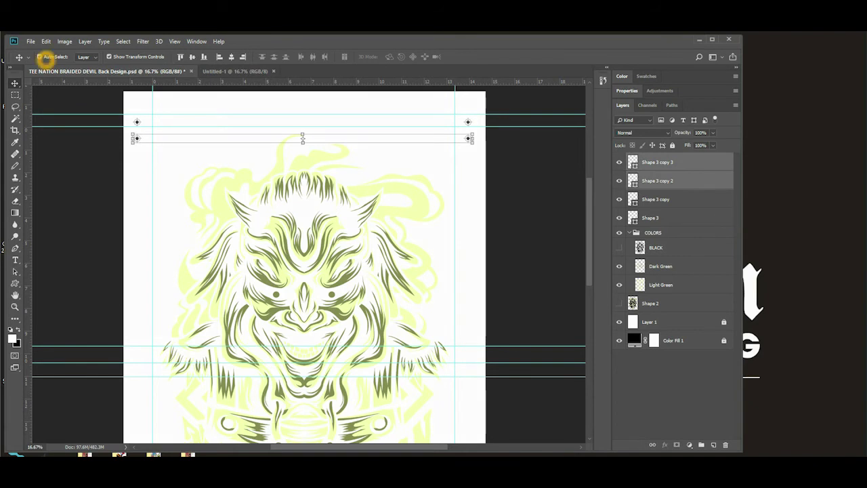
pyautogui.moveTo(468, 139); pyautogui.dragTo(471, 384)
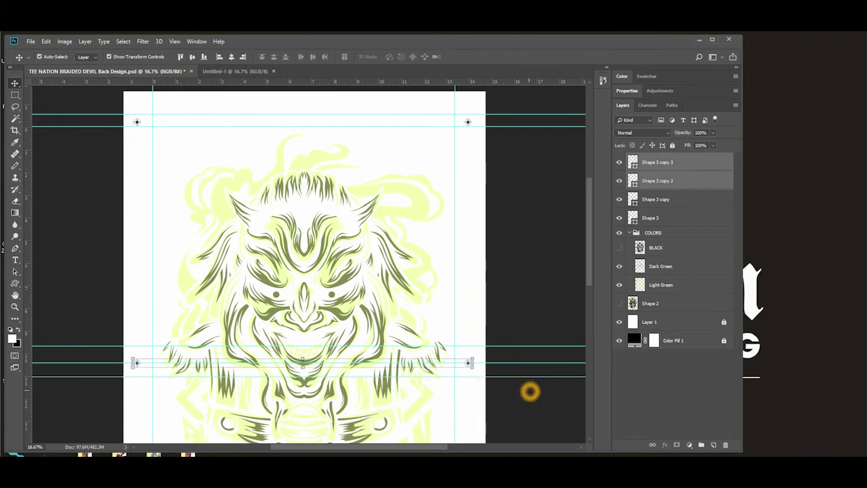
# Step: Duplicate the pair of registration marks on the middle guide for the lower part of the design
pyautogui.hotkey('ctrl', '-')
pyautogui.scroll(-5, 505, 389)
pyautogui.scroll(1, 513, 203)
pyautogui.hotkey('ctrl', '+')
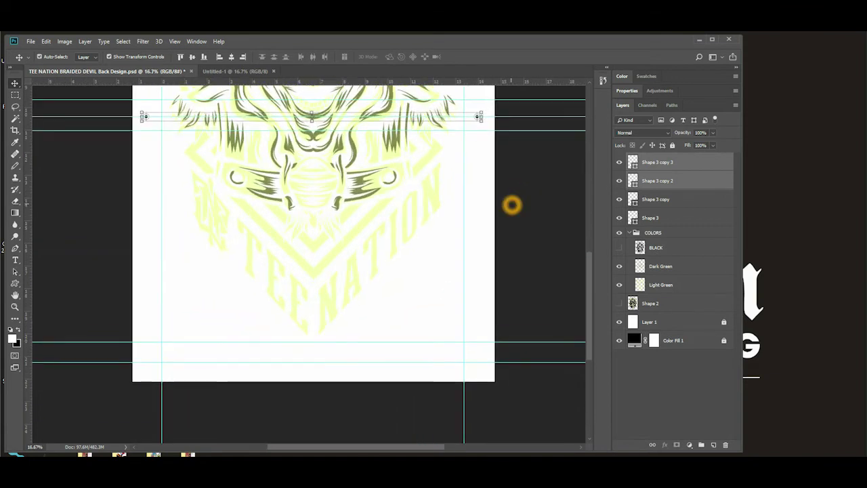
pyautogui.click(523, 141)
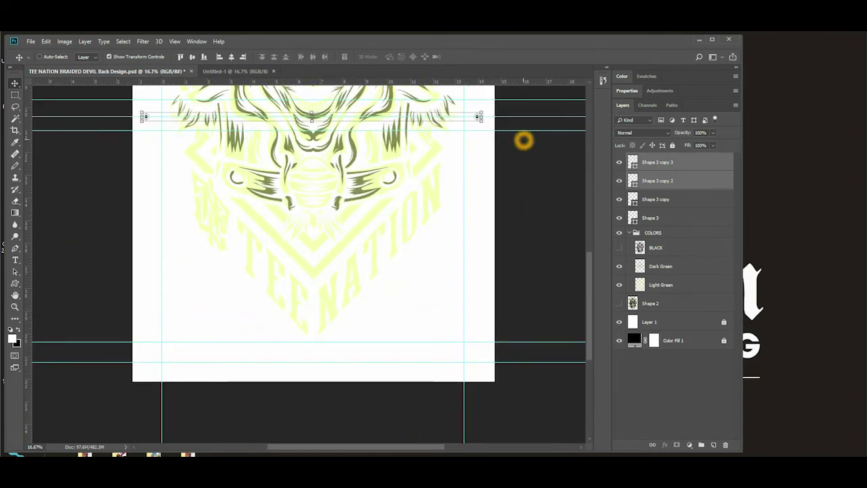
pyautogui.moveTo(686, 163); pyautogui.dragTo(714, 445)
pyautogui.click(478, 116)
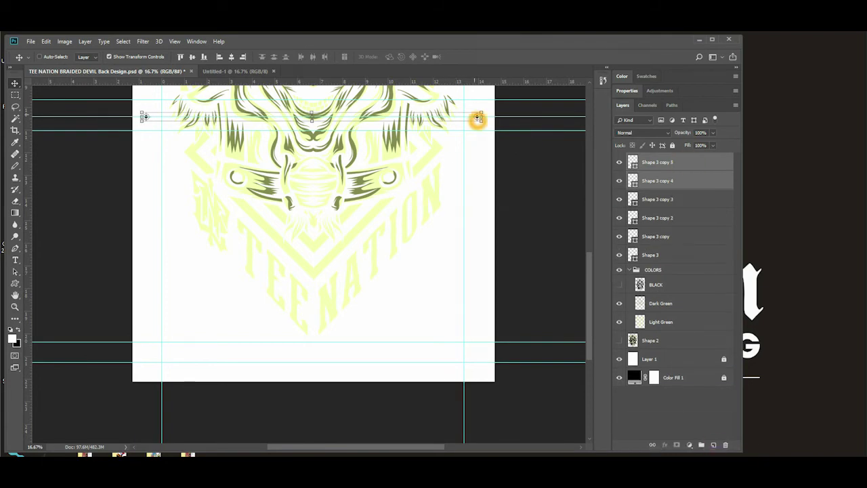
# Step: Move the duplicated pair of registration marks straight down to between the two lowest horizontal guides
pyautogui.click(52, 58)
pyautogui.click(512, 160)
pyautogui.moveTo(513, 159); pyautogui.dragTo(507, 393)
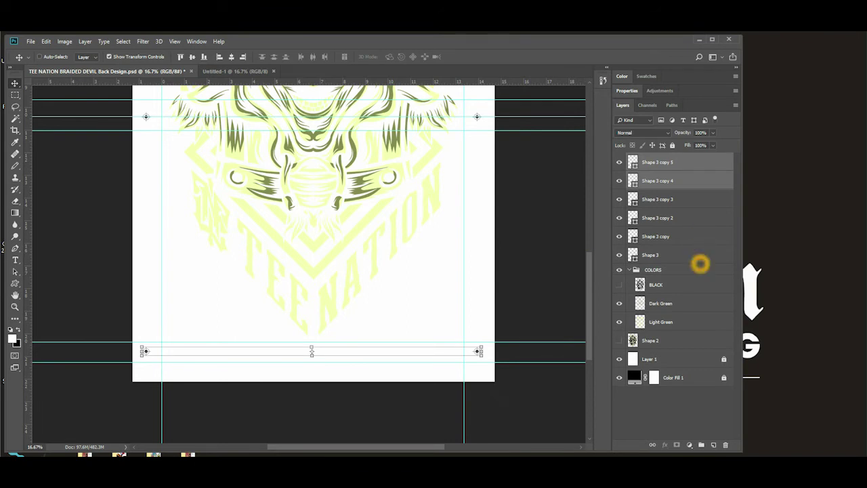
# Step: Merge all six registration mark shape layers, Shape 3 through Shape 3 copy 5, into one layer and rename it Reg Marks
pyautogui.click(697, 254)
pyautogui.keyDown('shift'); pyautogui.click(691, 165); pyautogui.keyUp('shift')
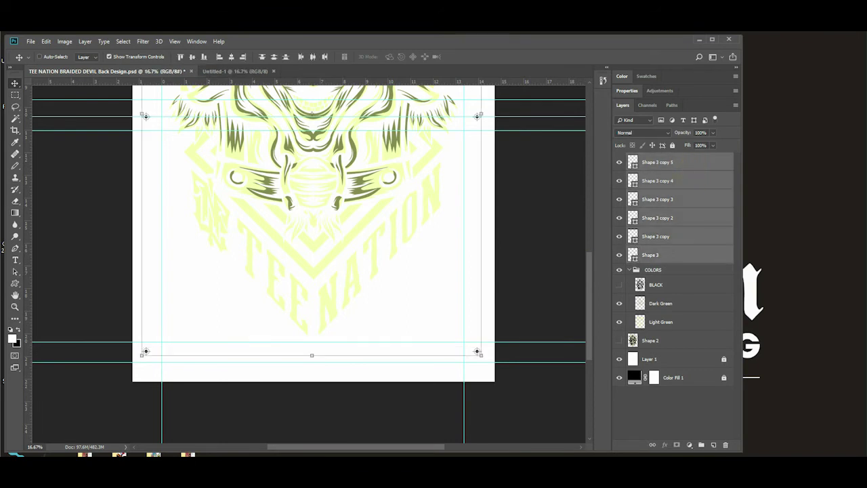
pyautogui.rightClick(690, 167)
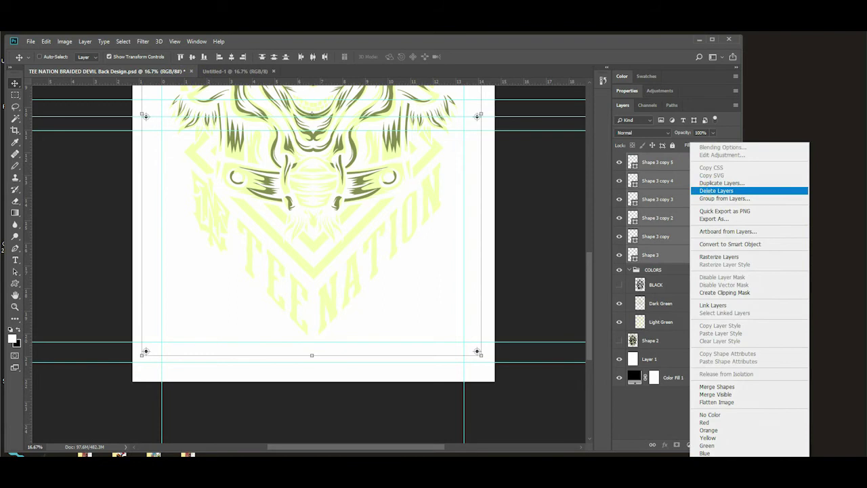
pyautogui.click(705, 197)
pyautogui.click(738, 394)
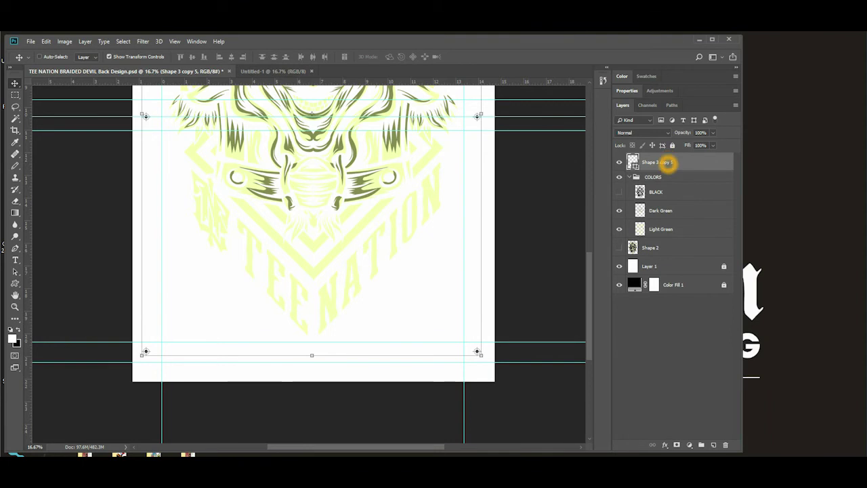
pyautogui.doubleClick(667, 163)
pyautogui.write('Red Marks')
pyautogui.press('Return')
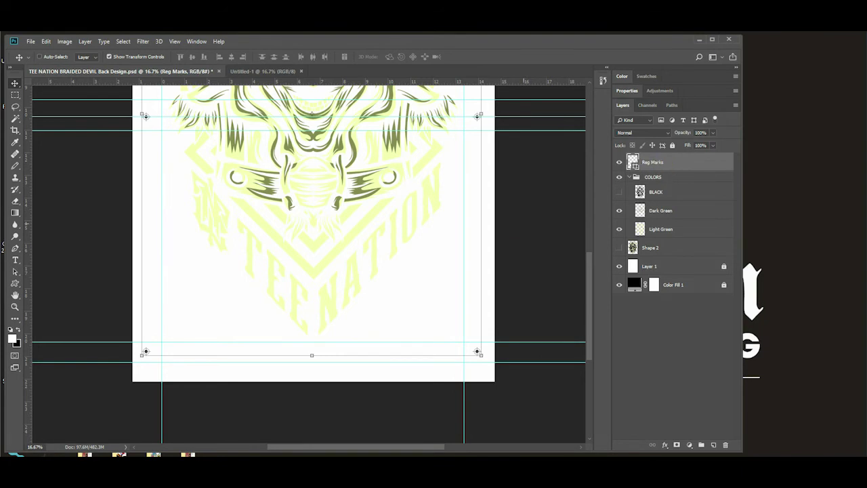
pyautogui.moveTo(593, 299); pyautogui.dragTo(606, 181)
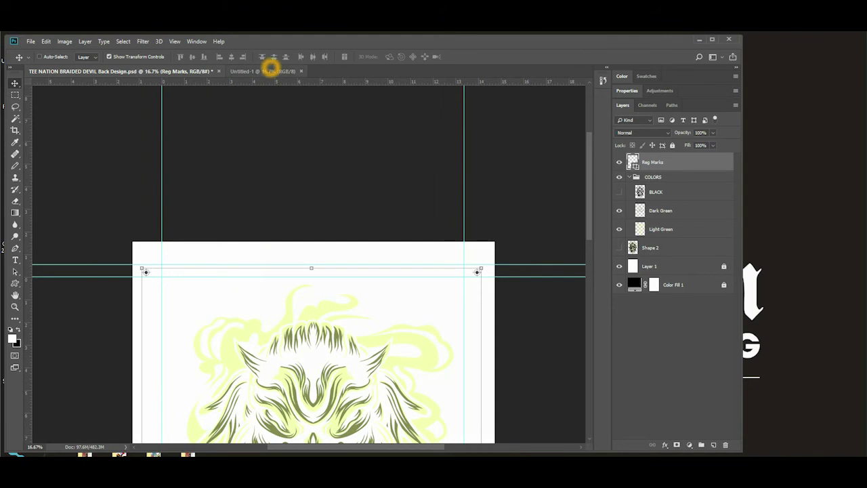
pyautogui.click(271, 70)
pyautogui.click(169, 71)
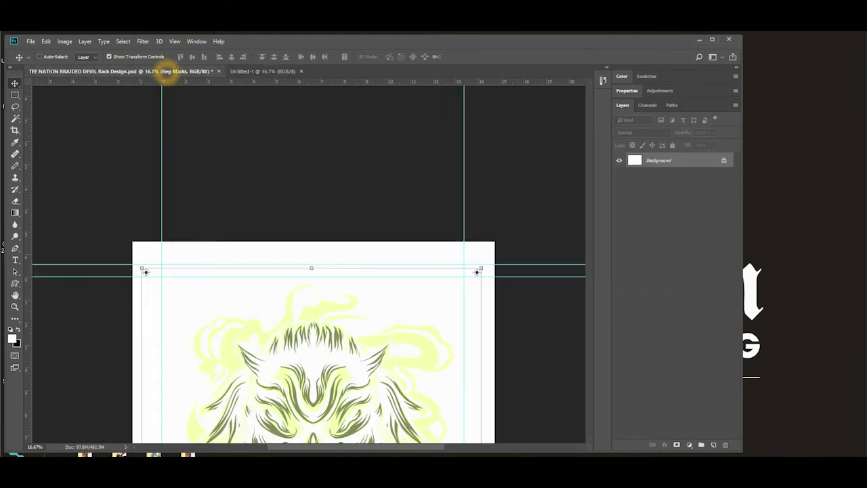
pyautogui.moveTo(591, 194)
pyautogui.mouseDown()
pyautogui.moveTo(581, 231)
pyautogui.moveTo(590, 223)
pyautogui.moveTo(590, 251)
pyautogui.mouseUp()
pyautogui.hotkey('ctrl', '-')
pyautogui.click(363, 210)
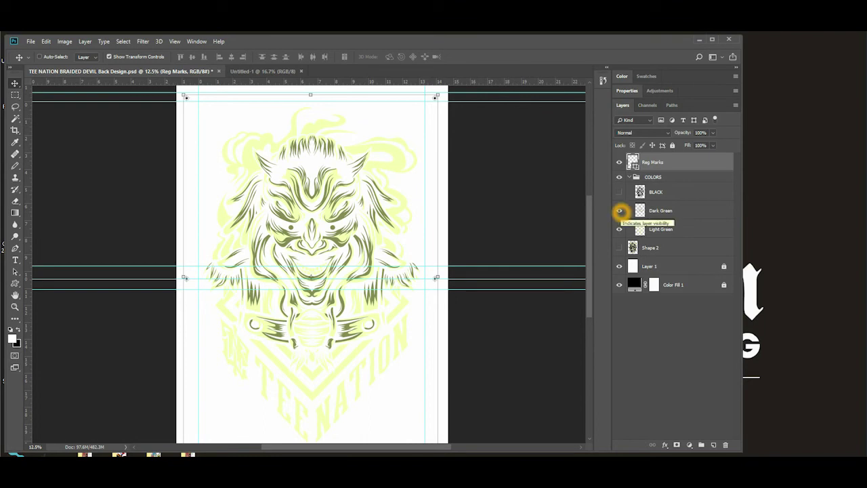
# Step: Add a Color Overlay in black (000000) to the Dark Green layer
pyautogui.click(667, 210)
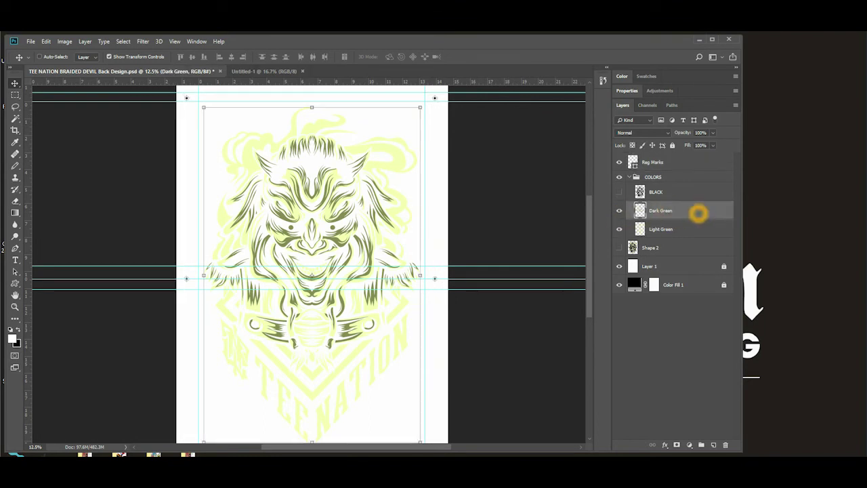
pyautogui.doubleClick(698, 214)
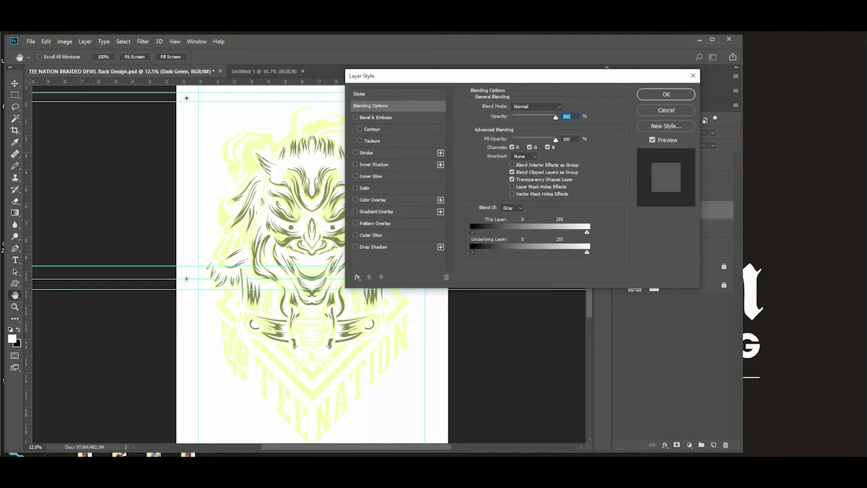
pyautogui.press('Escape')
pyautogui.click(666, 445)
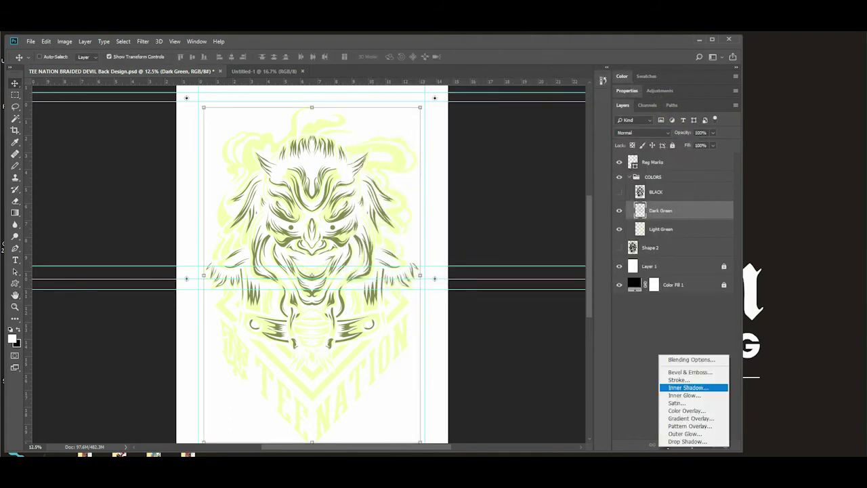
pyautogui.click(681, 359)
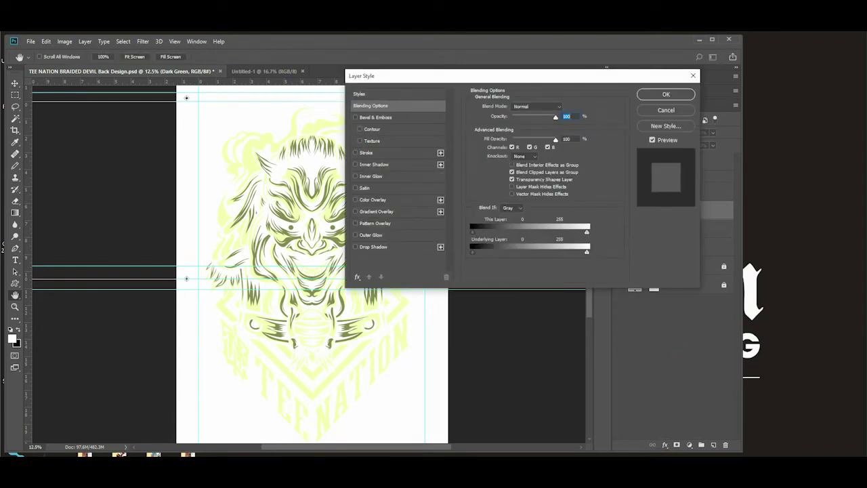
pyautogui.click(399, 199)
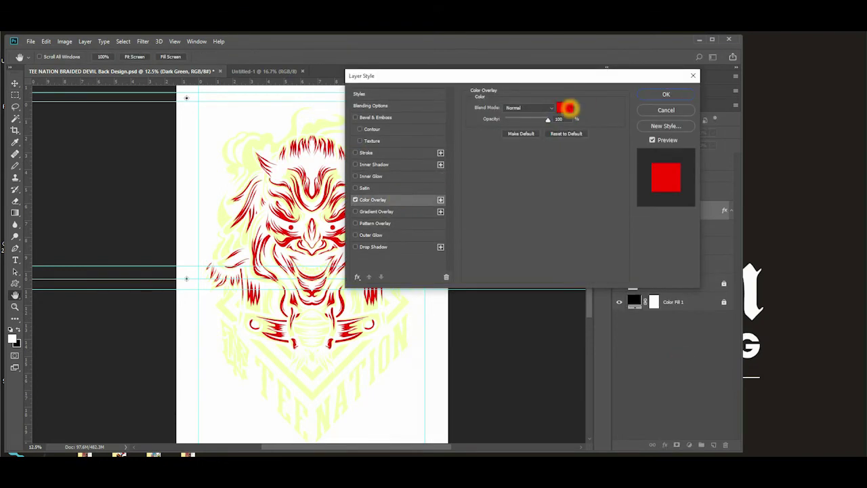
pyautogui.click(565, 107)
pyautogui.click(618, 238)
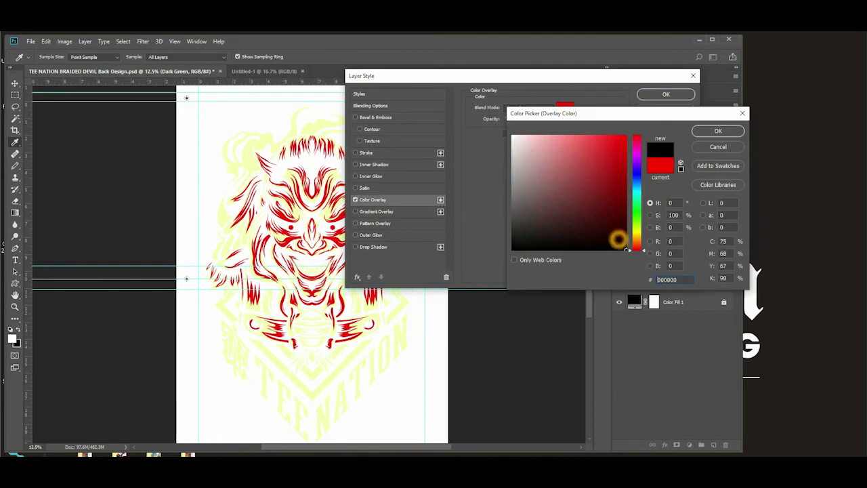
pyautogui.click(667, 279)
pyautogui.click(720, 132)
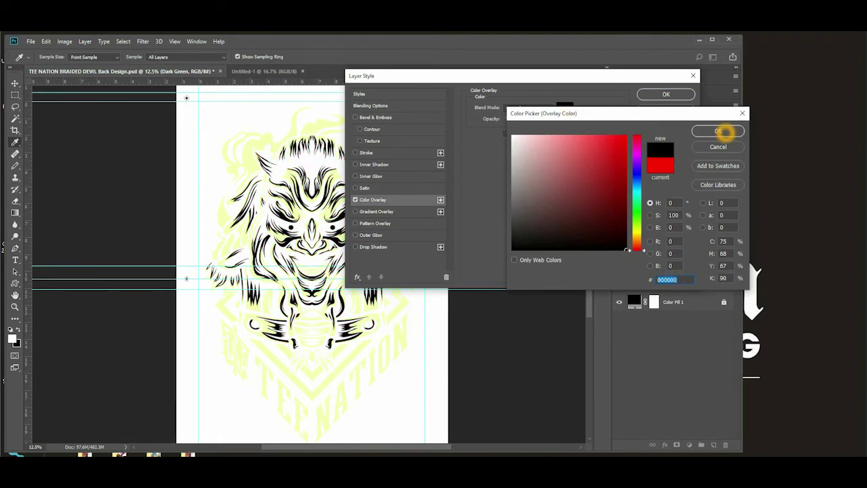
pyautogui.click(666, 95)
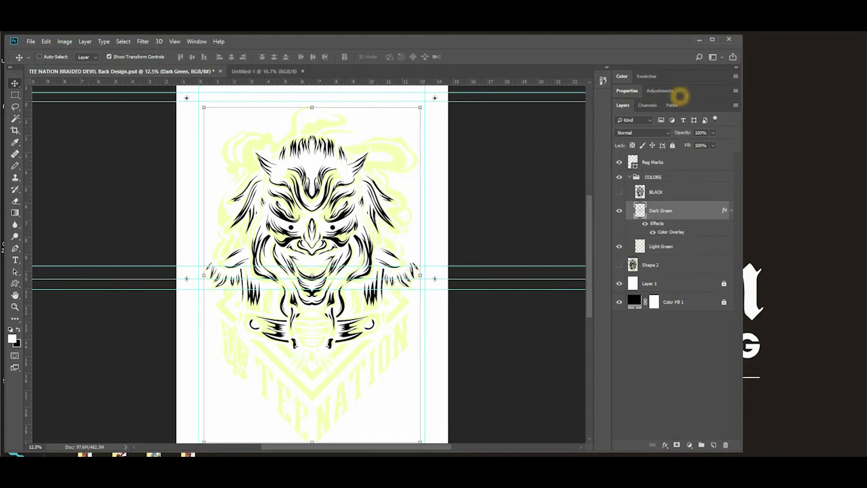
# Step: Copy the Dark Green layer's style and paste it onto the Light Green layer
pyautogui.rightClick(703, 216)
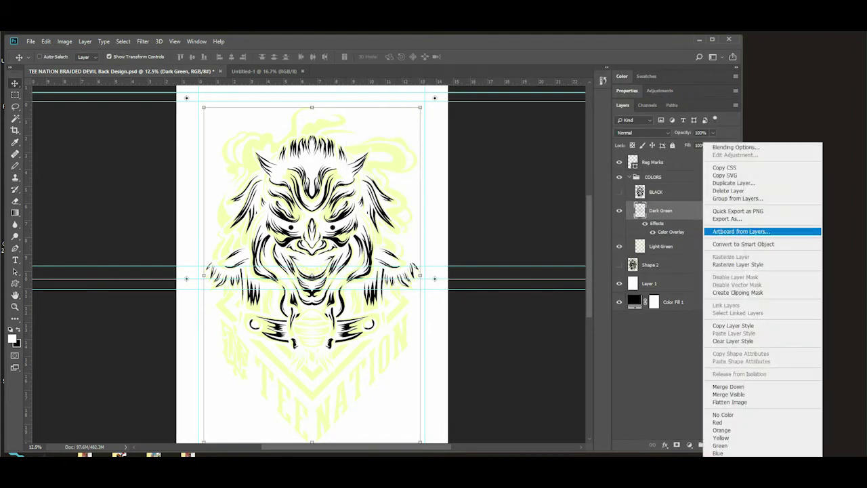
pyautogui.click(733, 325)
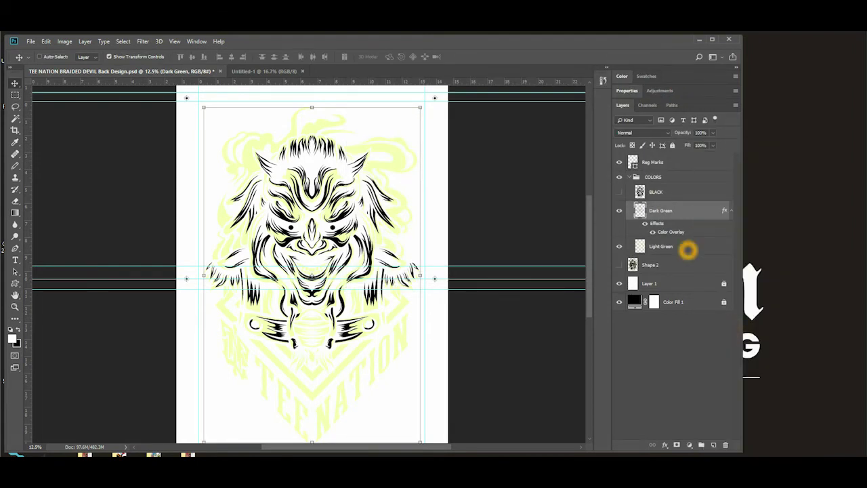
pyautogui.click(687, 250)
pyautogui.rightClick(689, 250)
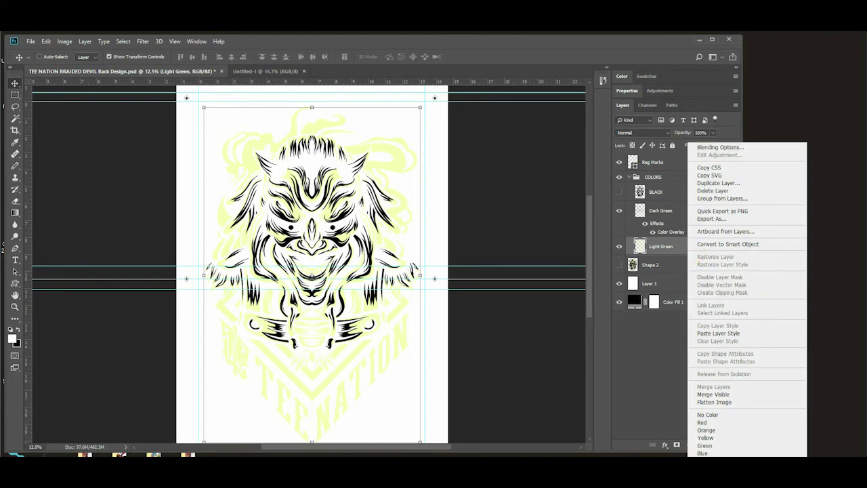
pyautogui.click(736, 333)
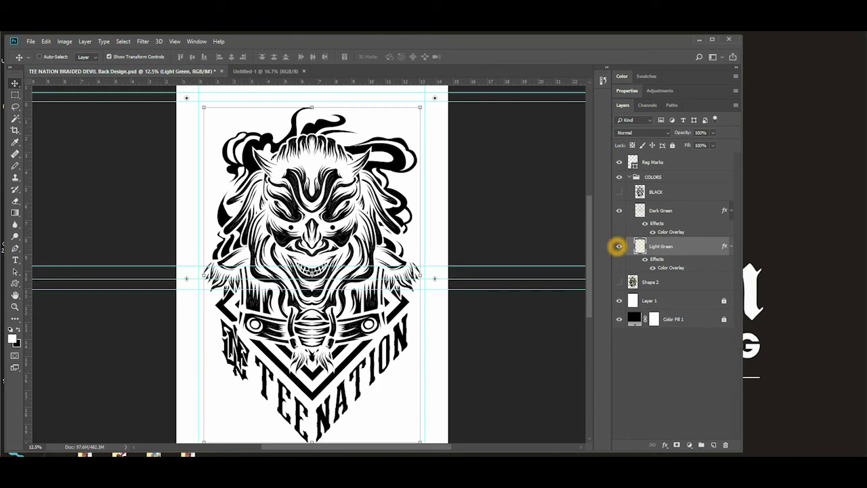
# Step: Check the Dark Green and Light Green separations one at a time, leaving Dark Green shown and Light Green hidden
pyautogui.click(619, 247)
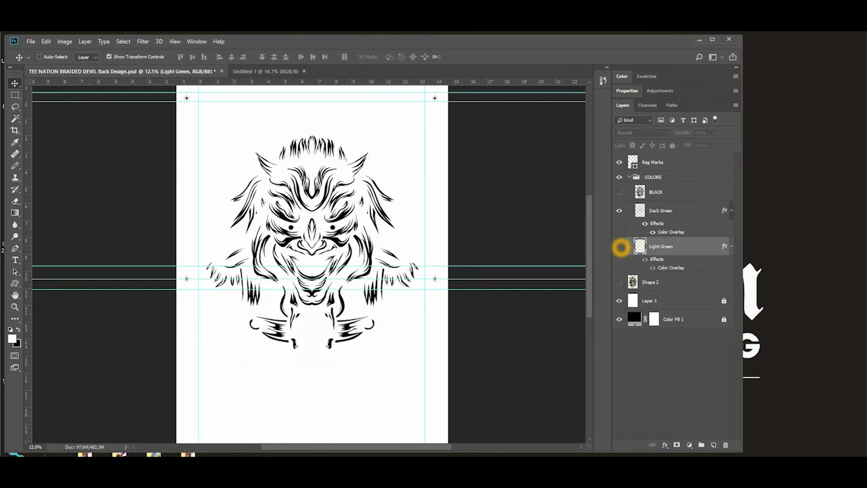
pyautogui.click(619, 246)
pyautogui.click(619, 211)
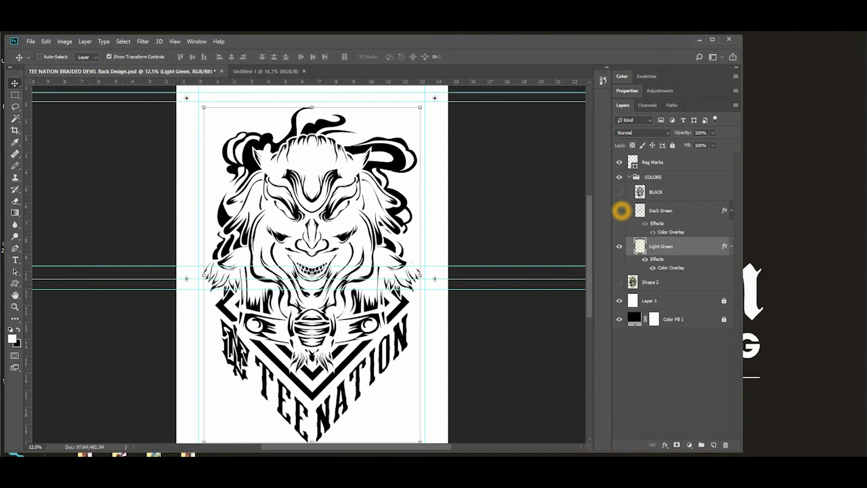
pyautogui.click(619, 246)
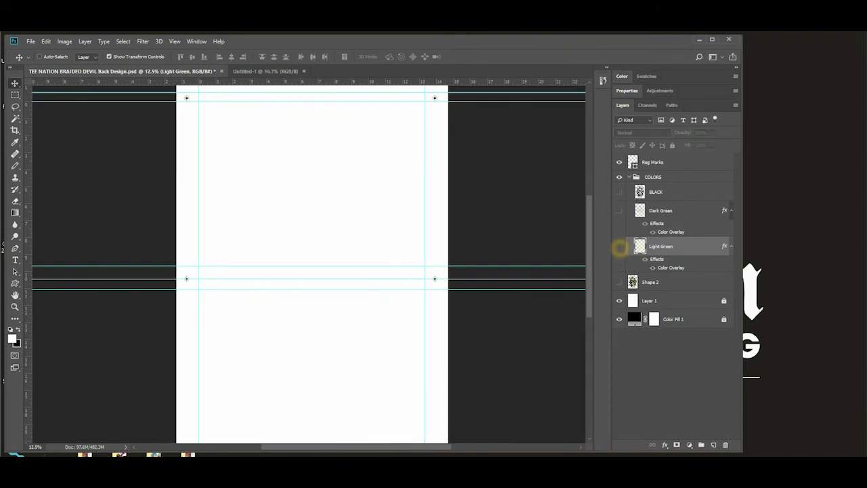
pyautogui.click(620, 210)
pyautogui.click(619, 210)
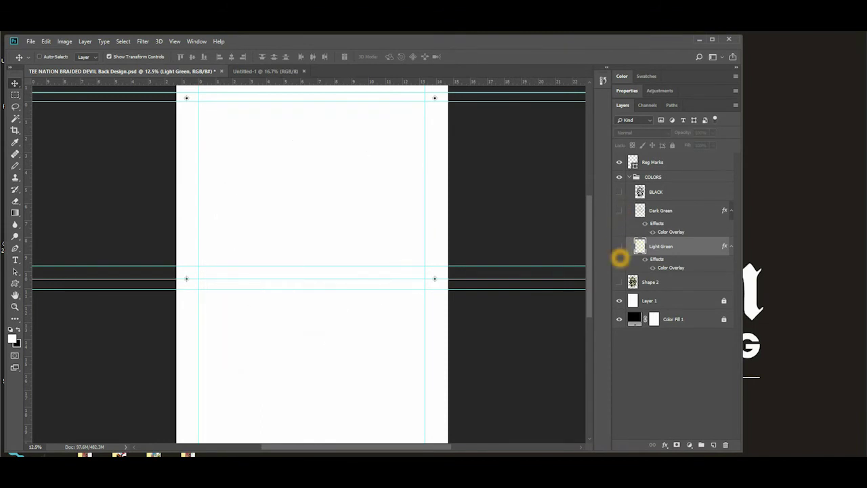
pyautogui.click(619, 210)
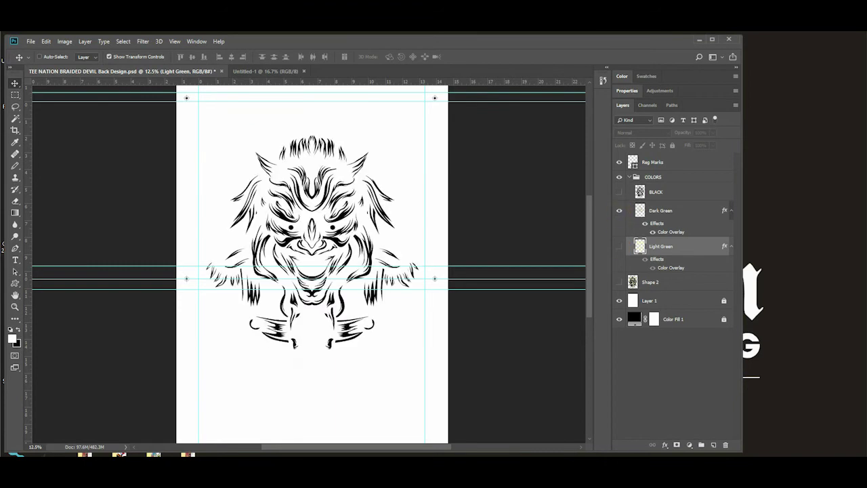
# Step: With the Dark Green layer active, place the fixed-size rectangular marquee over the upper section, across the full canvas width between the outer guides
pyautogui.click(699, 211)
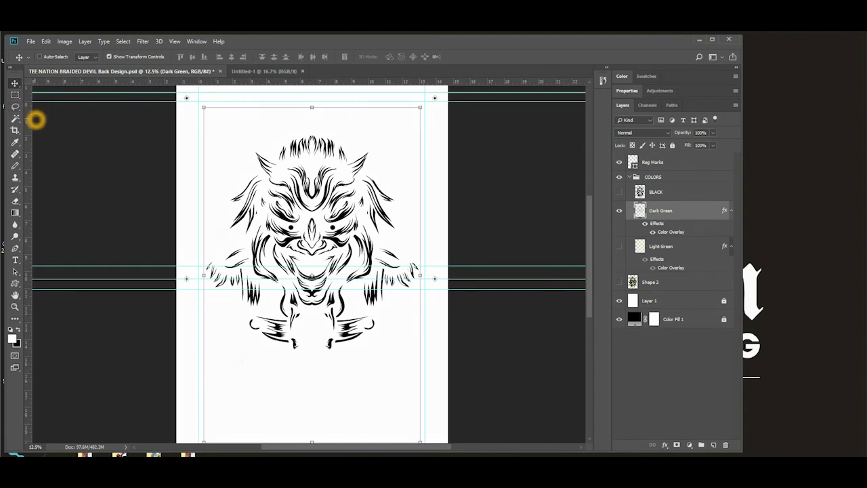
pyautogui.click(16, 96)
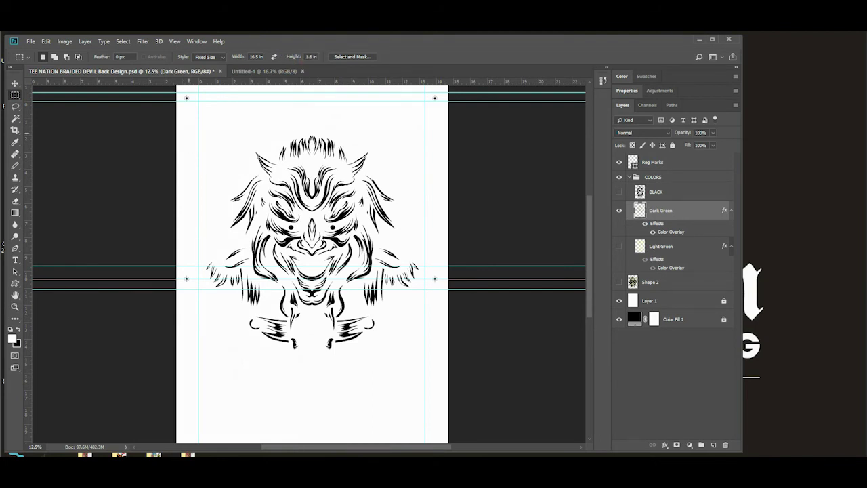
pyautogui.moveTo(179, 92); pyautogui.dragTo(182, 90)
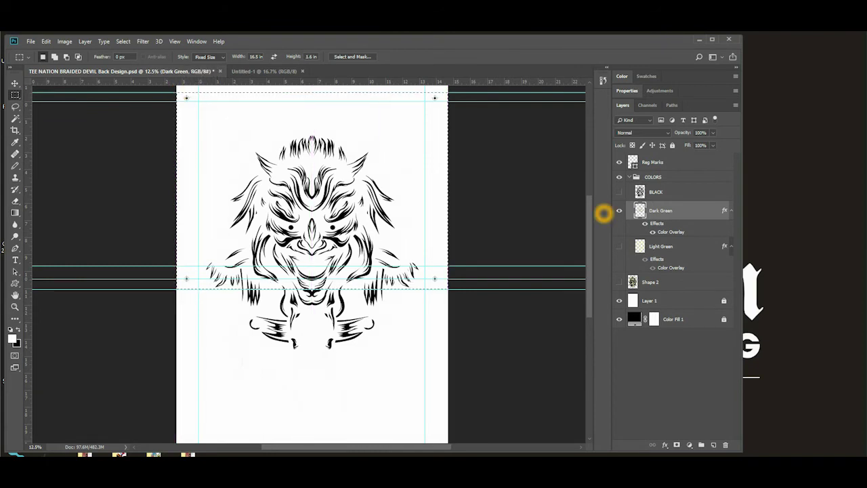
pyautogui.hotkey('ctrl', '+')
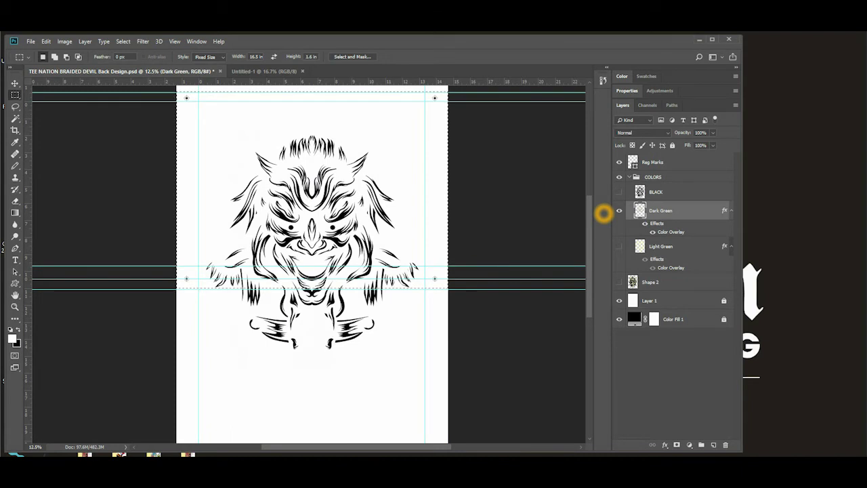
pyautogui.scroll(1, 539, 185)
pyautogui.hotkey('ctrl', 'a')
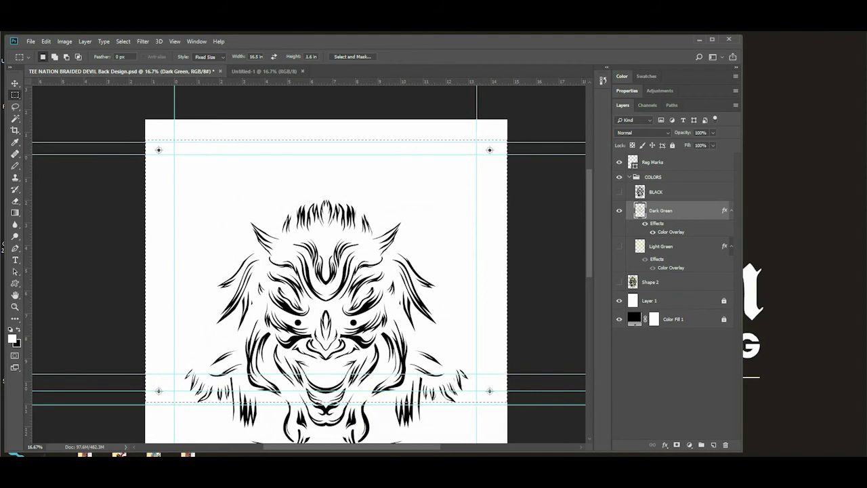
# Step: Select the Dark Green and Reg Marks layers together and copy the marquee area of the upper section as merged
pyautogui.click(687, 216)
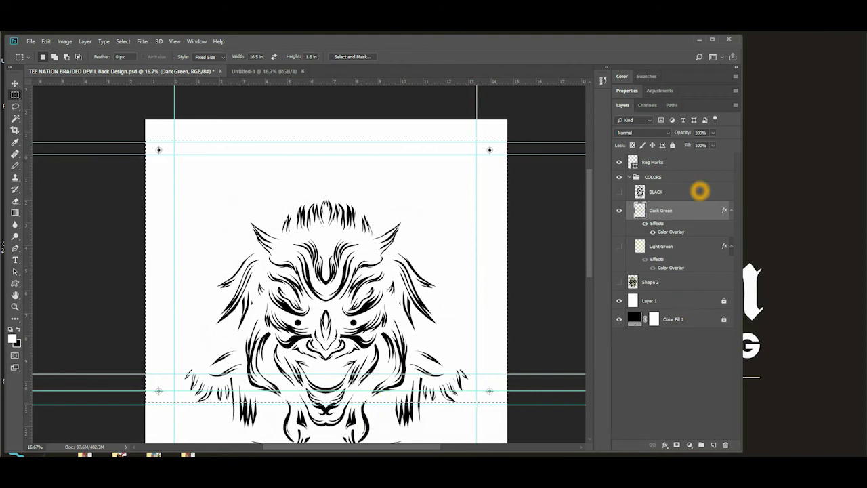
pyautogui.keyDown('ctrl'); pyautogui.click(691, 163); pyautogui.keyUp('ctrl')
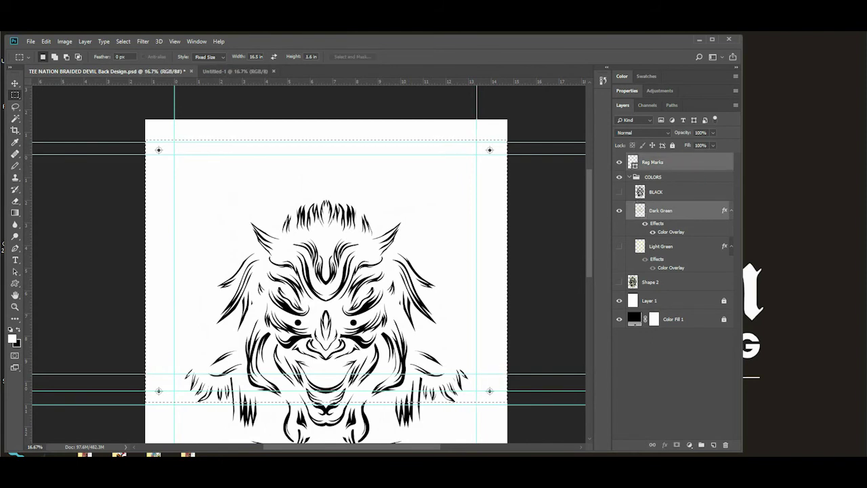
pyautogui.click(691, 247)
pyautogui.click(683, 215)
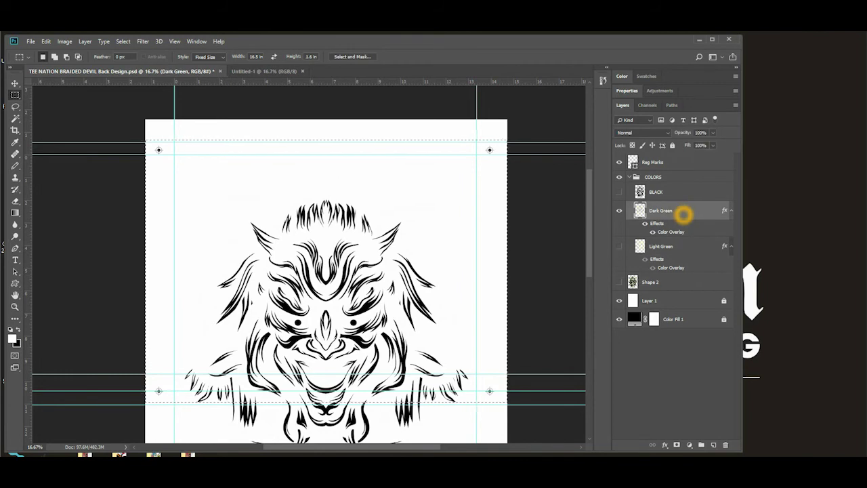
pyautogui.keyDown('ctrl'); pyautogui.click(685, 159); pyautogui.keyUp('ctrl')
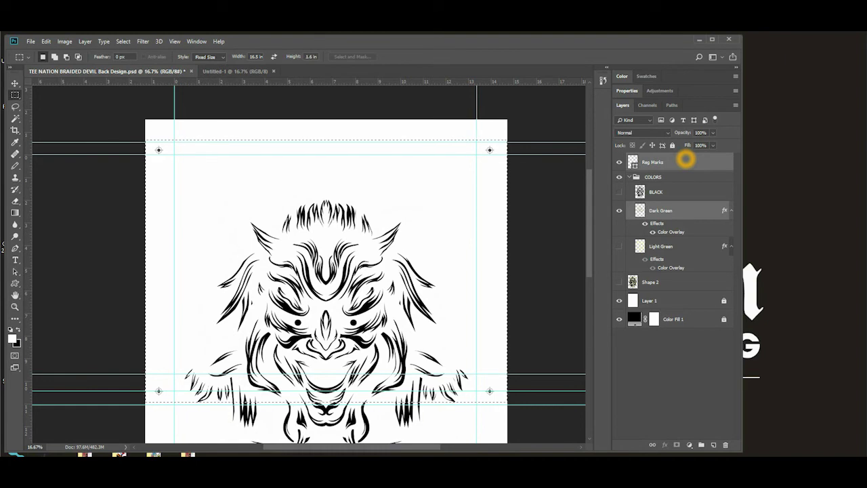
pyautogui.click(46, 41)
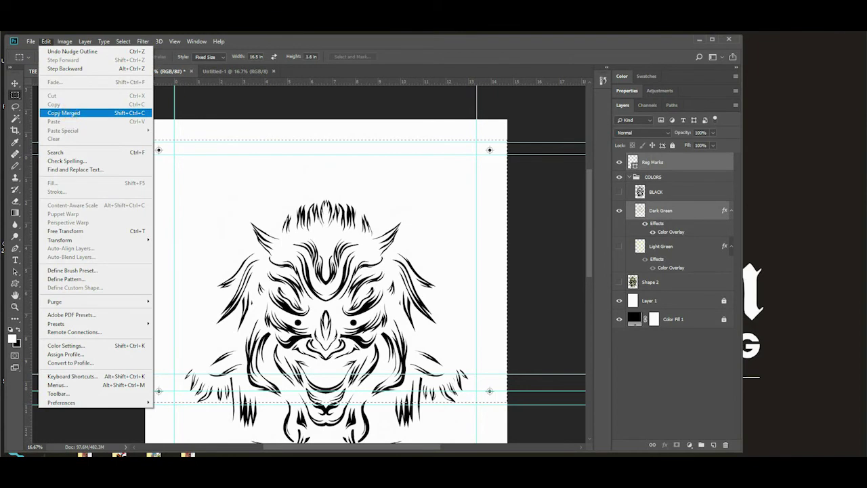
pyautogui.click(63, 114)
# Step: Paste the copied section into the Untitled-1 document and name the new layer "dark green - top"
pyautogui.click(240, 71)
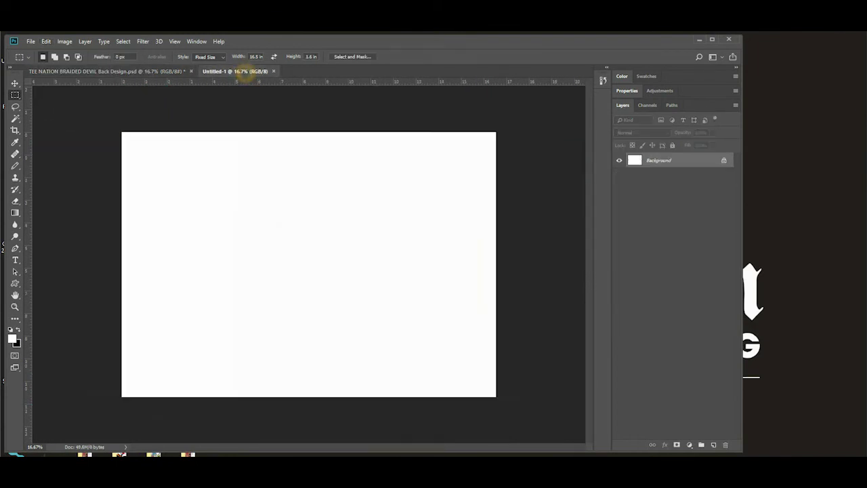
pyautogui.click(46, 40)
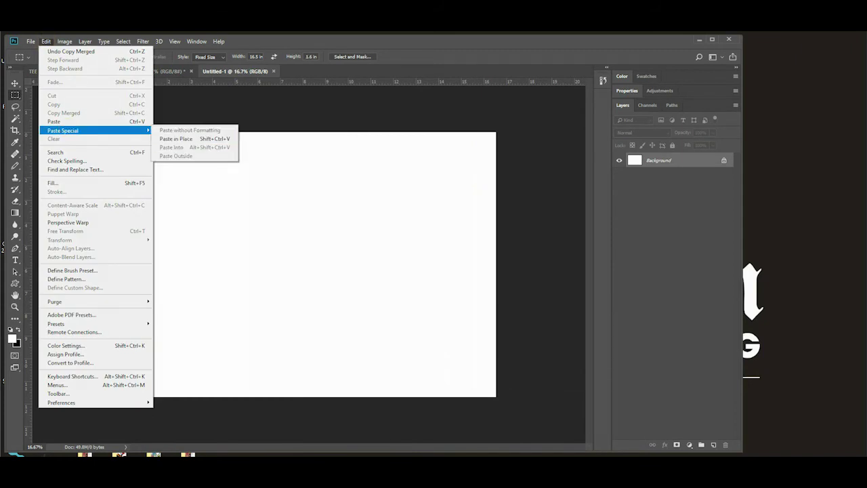
pyautogui.click(75, 121)
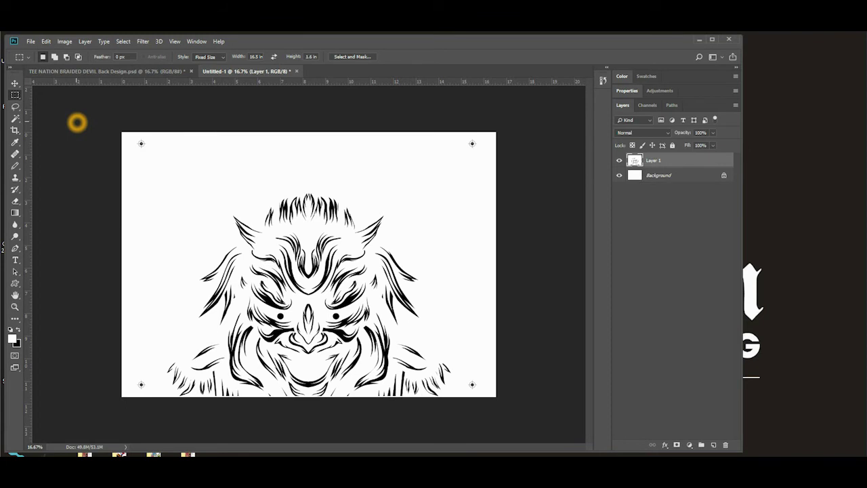
pyautogui.click(116, 70)
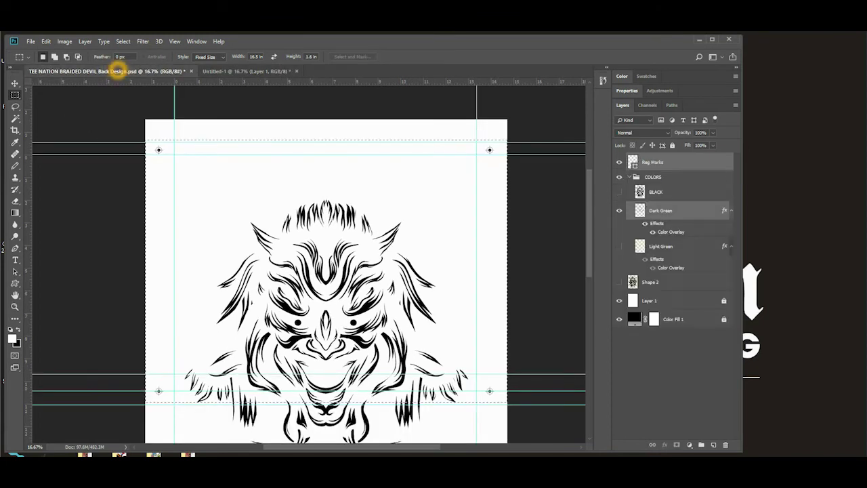
pyautogui.click(245, 71)
pyautogui.doubleClick(654, 161)
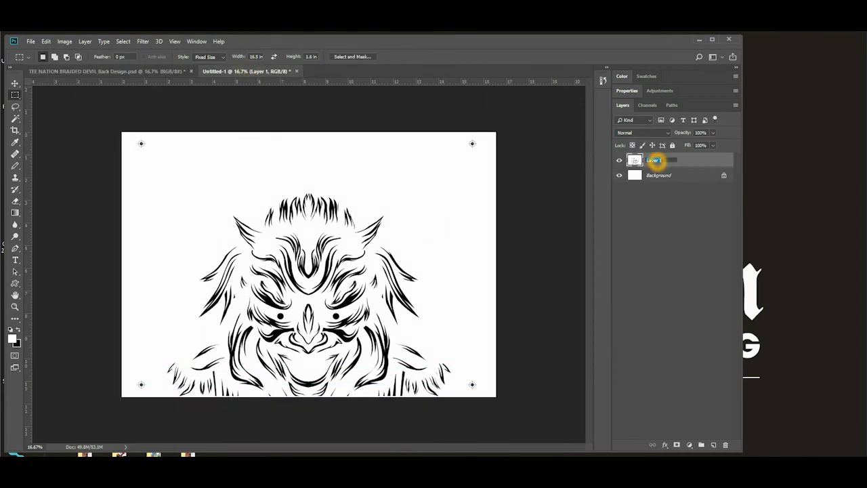
pyautogui.write('dark green - top')
pyautogui.press('Return')
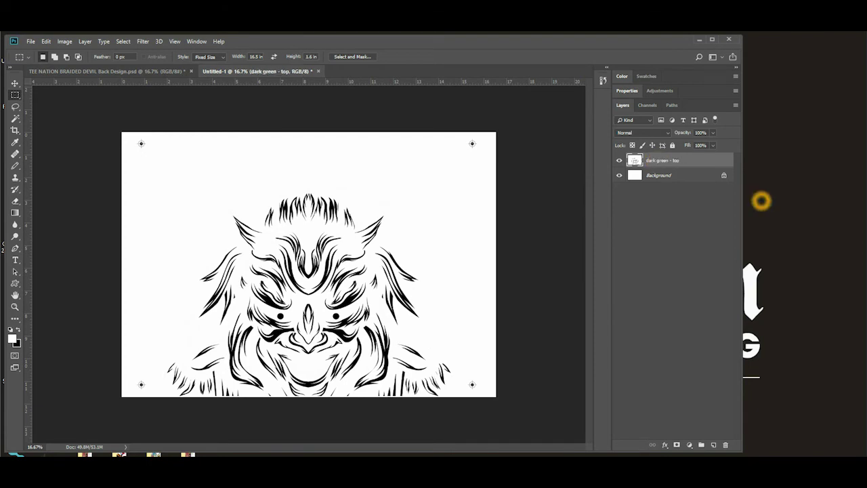
# Step: In the devil design document, show Light Green instead of Dark Green, select it with Reg Marks and copy the upper section merged
pyautogui.click(153, 71)
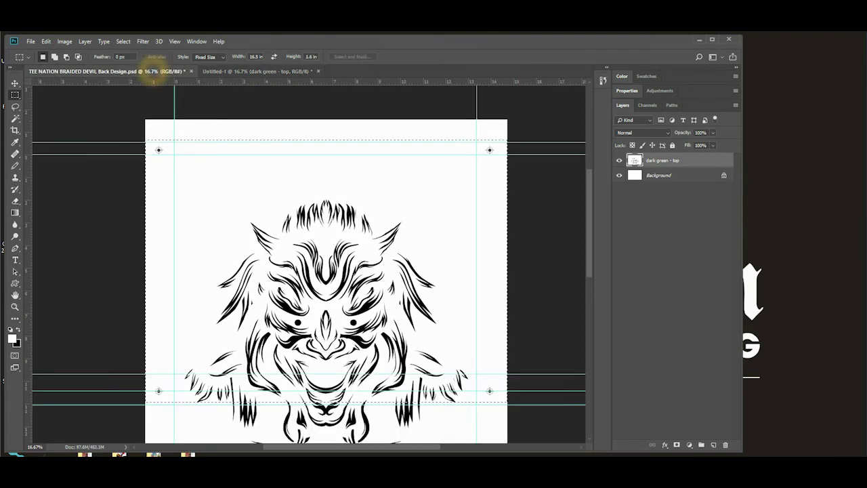
pyautogui.click(619, 246)
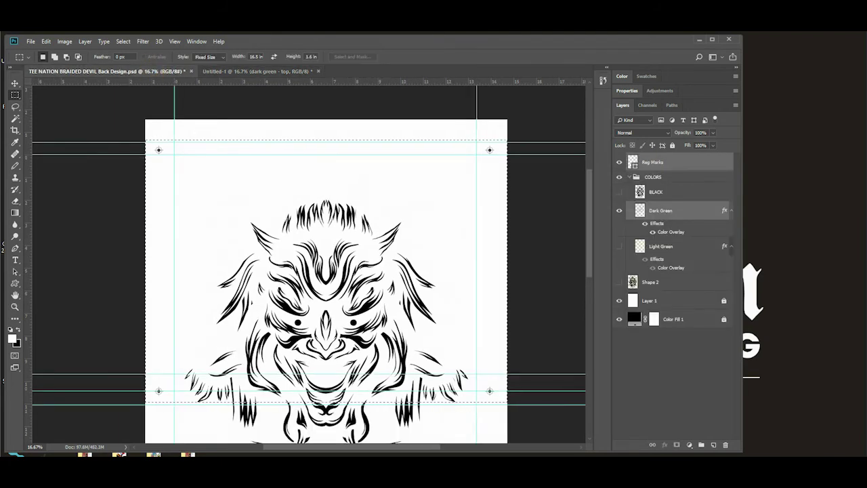
pyautogui.click(619, 211)
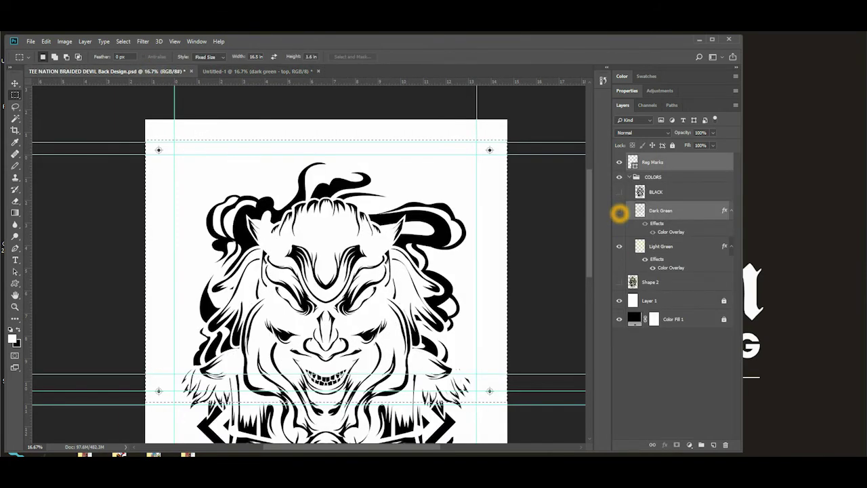
pyautogui.click(670, 248)
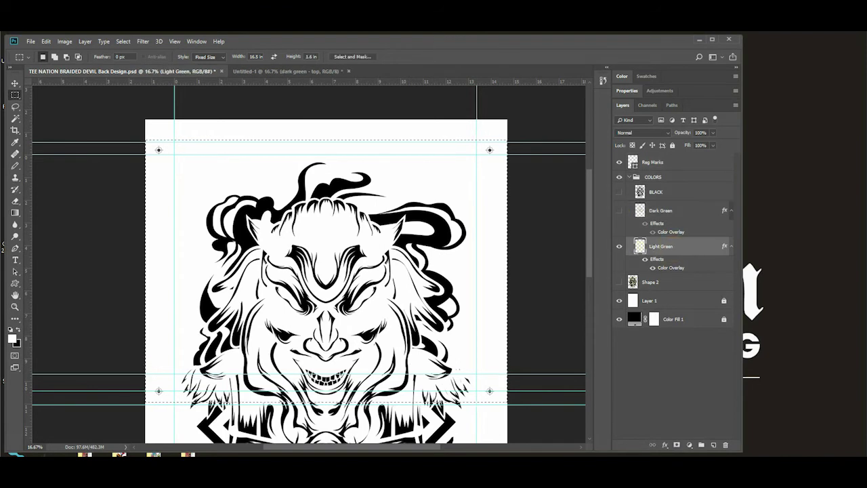
pyautogui.keyDown('ctrl'); pyautogui.click(669, 161); pyautogui.keyUp('ctrl')
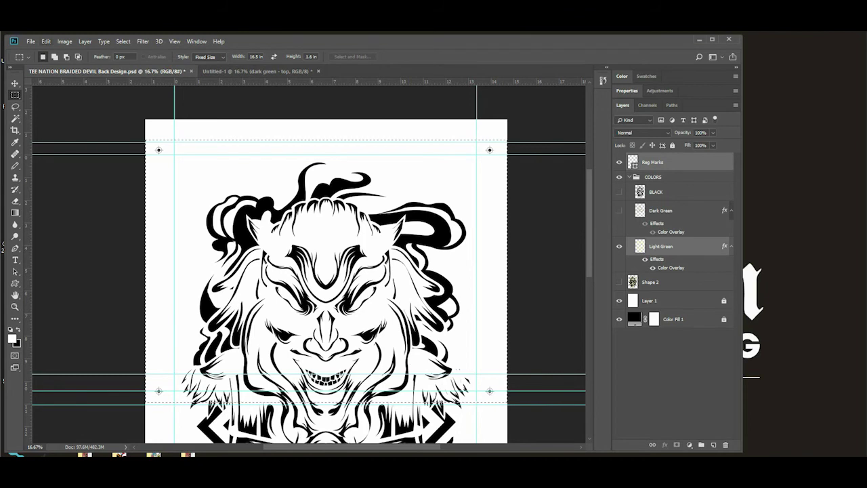
pyautogui.hotkey('alt', 'e')
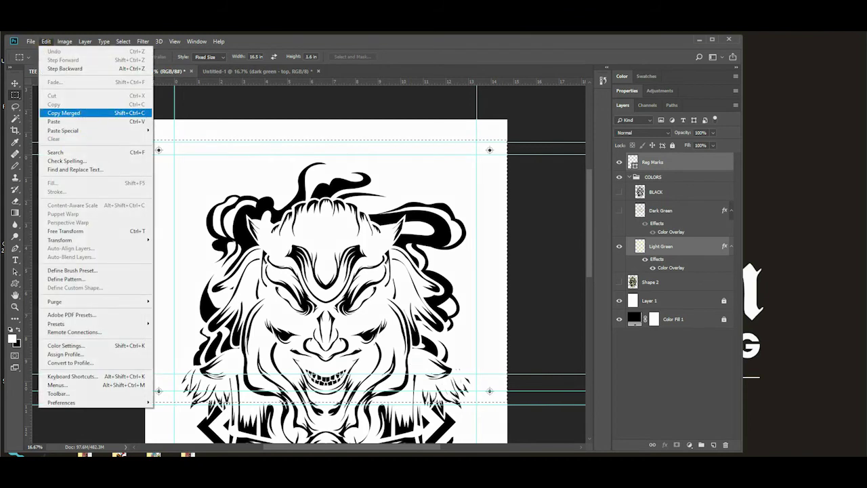
pyautogui.click(89, 112)
# Step: Paste the Light Green section into Untitled-1 and compare the two separations, leaving only the pasted layer shown and "dark green - top" hidden
pyautogui.click(223, 70)
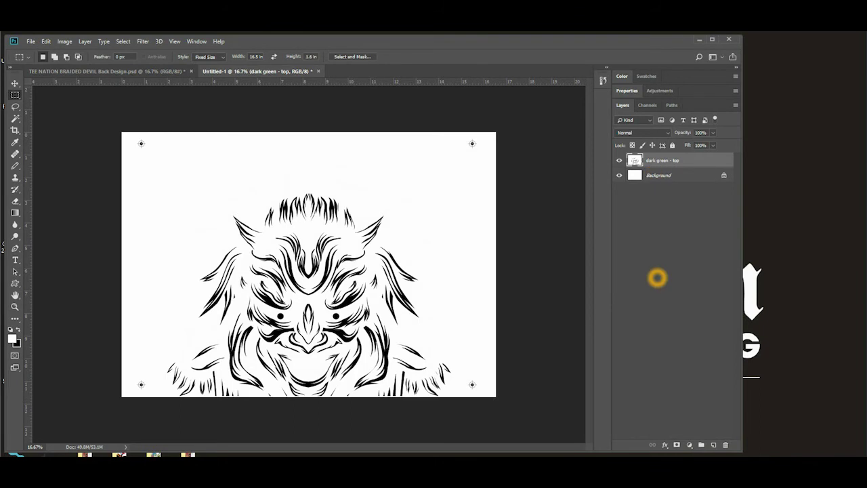
pyautogui.hotkey('ctrl', 'v')
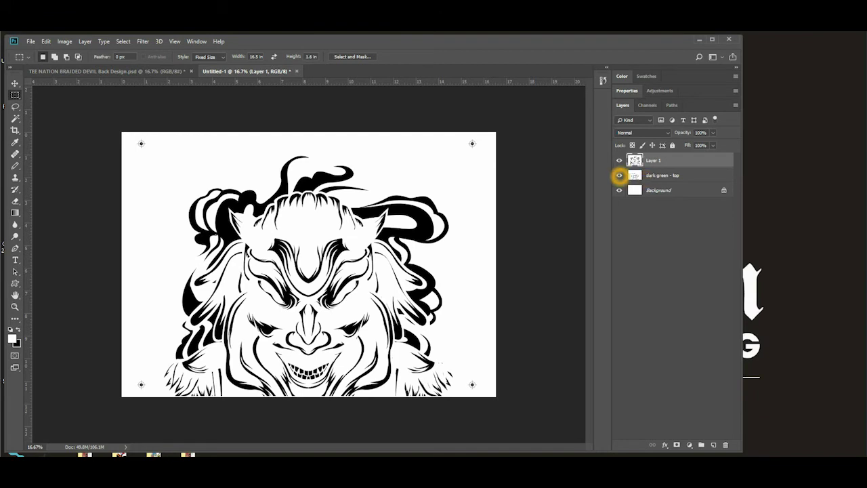
pyautogui.click(620, 176)
pyautogui.click(619, 160)
pyautogui.click(619, 175)
pyautogui.click(619, 161)
pyautogui.click(620, 175)
# Step: Rename the pasted Light Green layer as "light green - top"
pyautogui.doubleClick(654, 160)
pyautogui.click(658, 160)
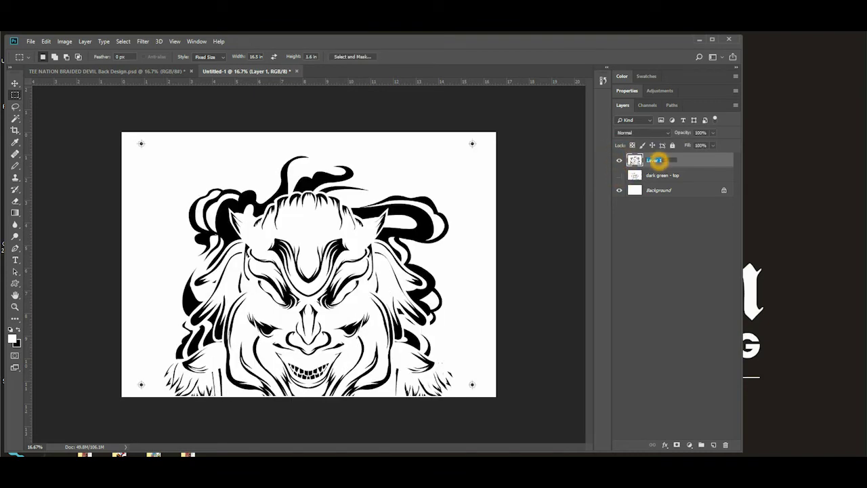
pyautogui.write('b')
pyautogui.write('ight green - top')
pyautogui.press('Return')
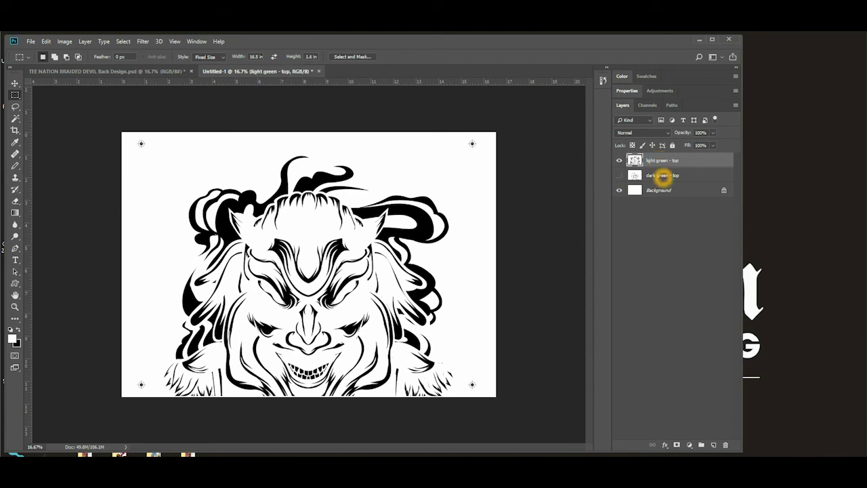
# Step: In the devil design document, move the marquee down over the lower section so it spans the canvas width and encloses the lower registration marks
pyautogui.click(132, 71)
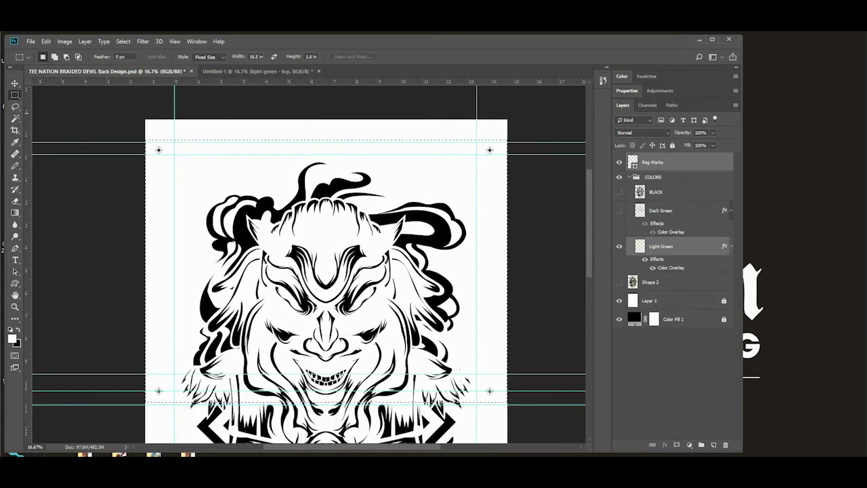
pyautogui.moveTo(591, 184); pyautogui.dragTo(581, 245)
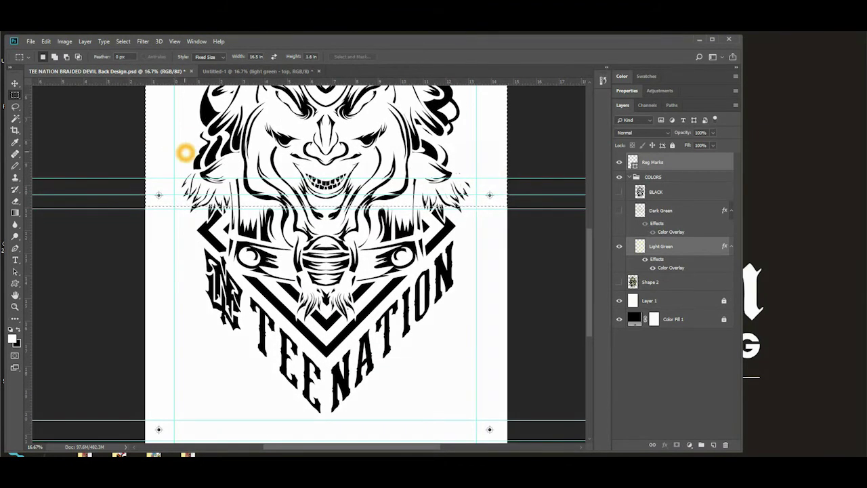
pyautogui.moveTo(185, 154)
pyautogui.mouseDown()
pyautogui.moveTo(175, 286)
pyautogui.moveTo(197, 385)
pyautogui.mouseUp()
pyautogui.moveTo(237, 345); pyautogui.dragTo(225, 346)
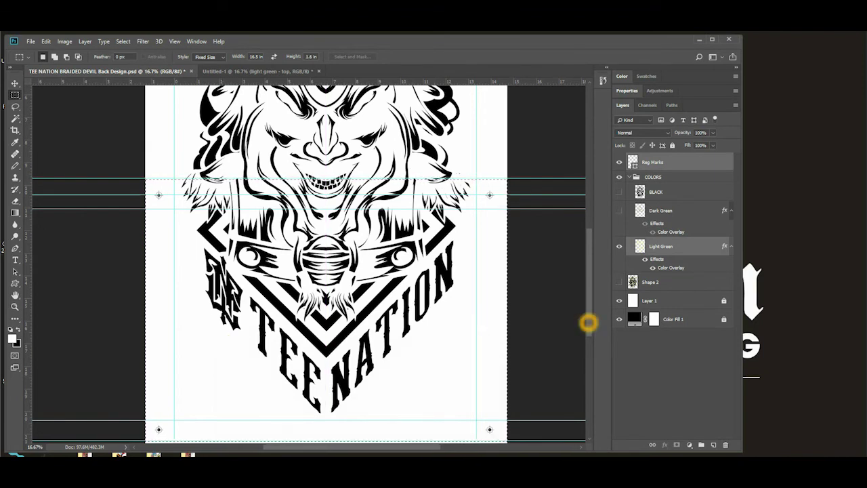
pyautogui.scroll(-2, 581, 319)
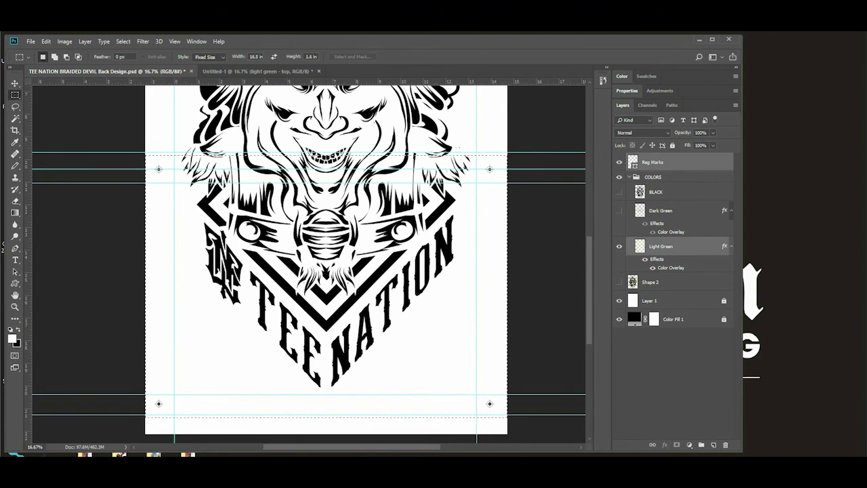
# Step: Copy the lower section of Light Green with its registration marks as merged and paste it into Untitled-1
pyautogui.click(695, 250)
pyautogui.click(47, 41)
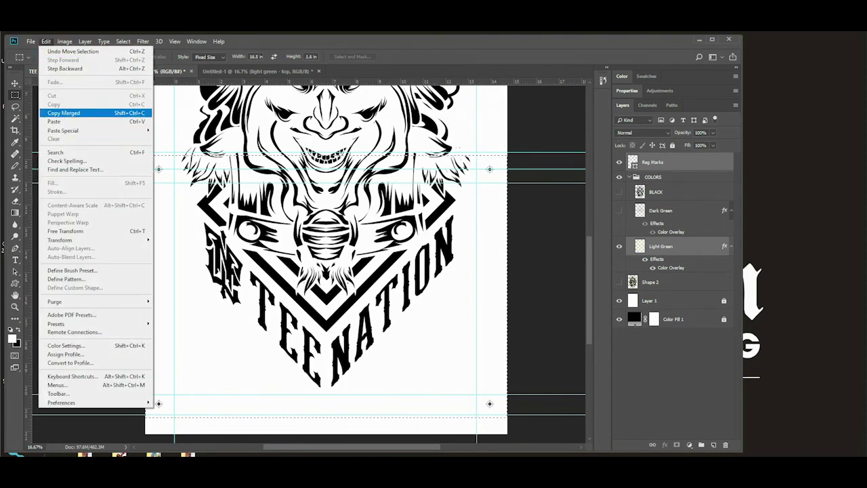
pyautogui.click(68, 113)
pyautogui.click(739, 164)
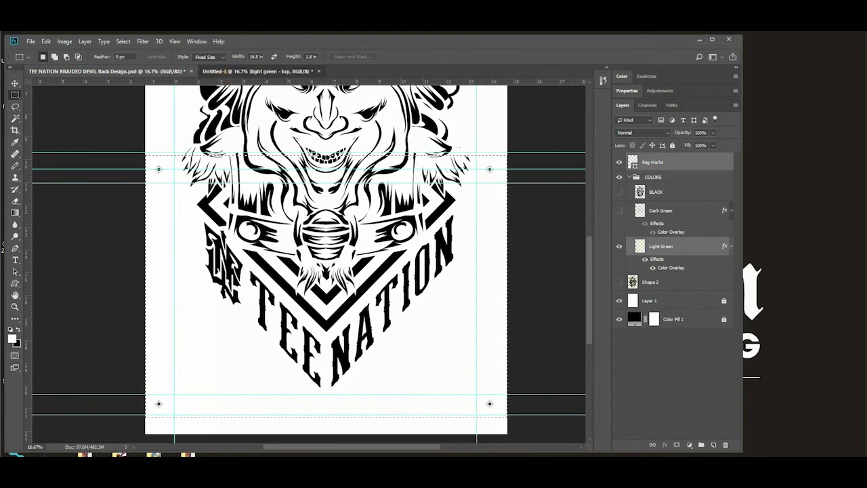
pyautogui.click(224, 72)
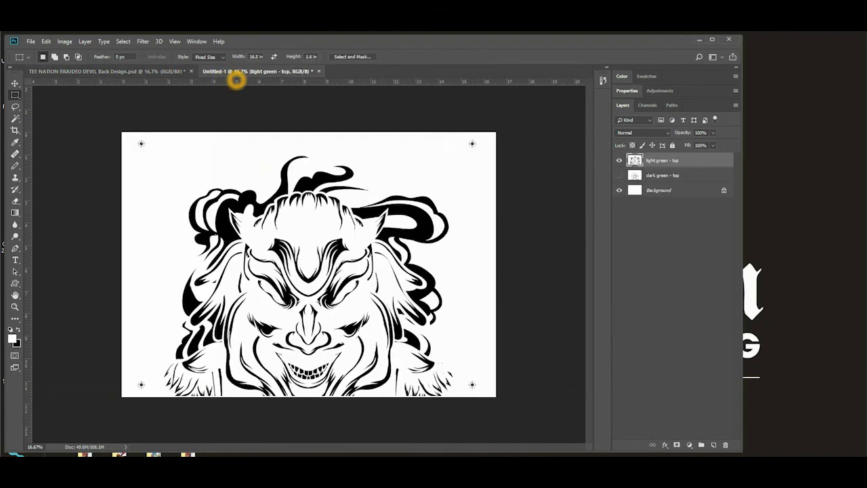
pyautogui.click(46, 42)
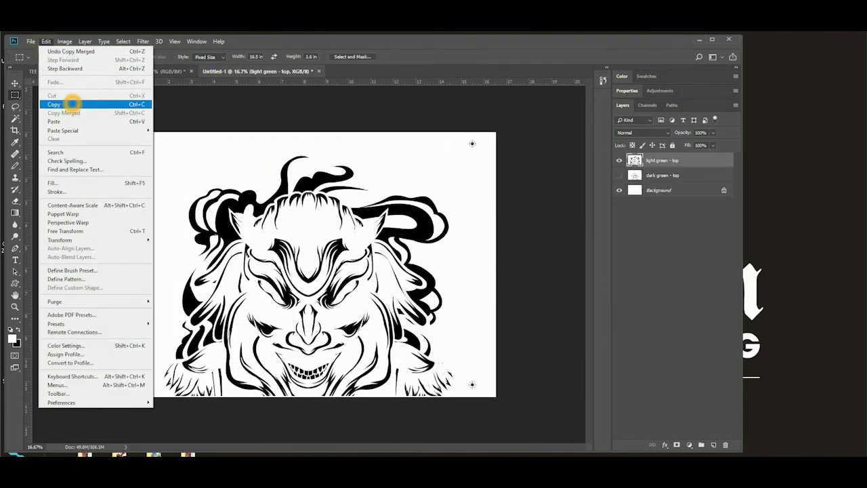
pyautogui.click(74, 120)
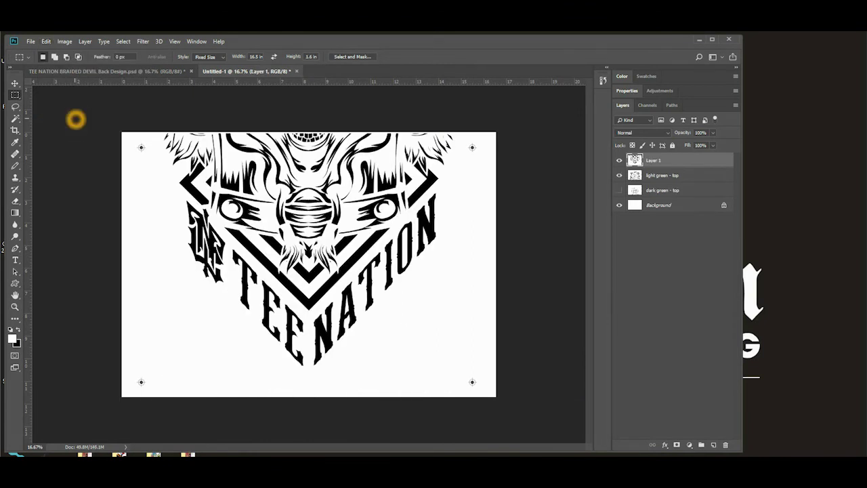
# Step: Rename the newly pasted layer as "light green - bottom"
pyautogui.doubleClick(653, 161)
pyautogui.write('b')
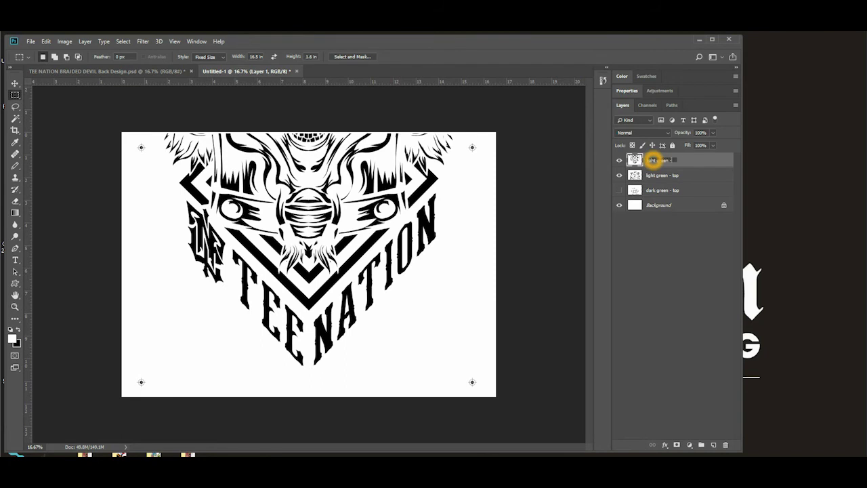
pyautogui.write('ight green - bottom')
pyautogui.press('Return')
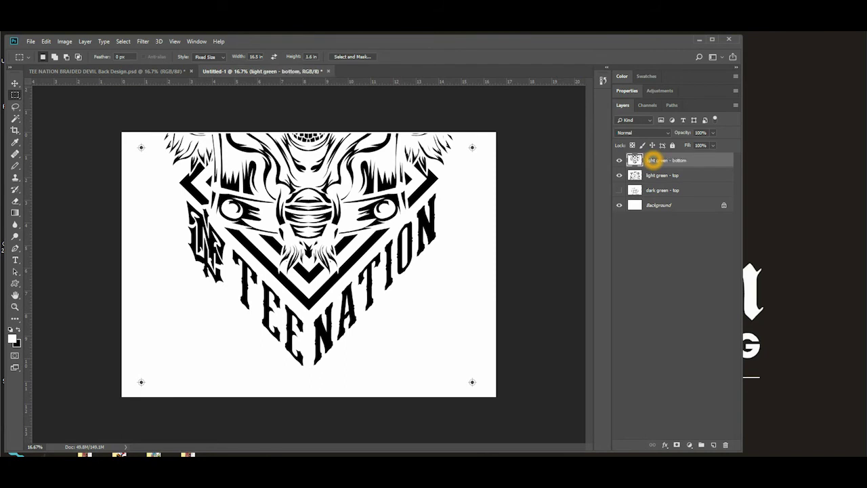
# Step: Move "light green - top" above "light green - bottom" in the layer stack, then make "dark green - top" the active layer
pyautogui.click(696, 176)
pyautogui.moveTo(695, 176); pyautogui.dragTo(693, 160)
pyautogui.moveTo(674, 190); pyautogui.dragTo(716, 445)
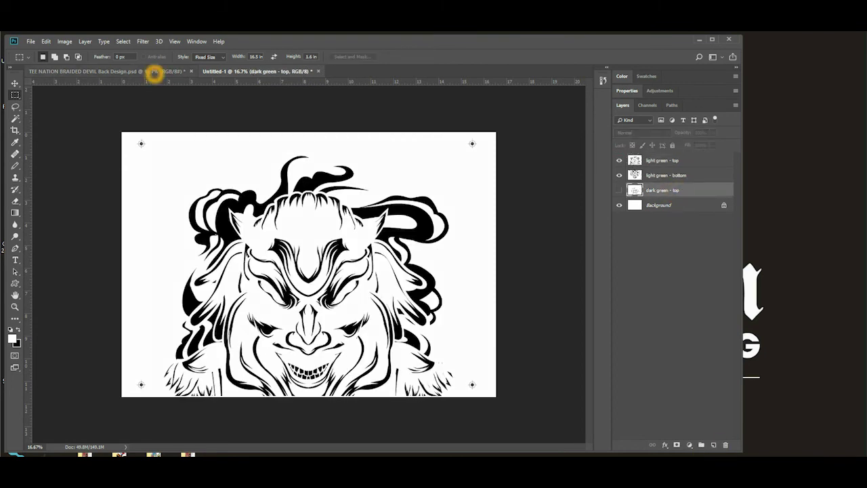
# Step: In the devil design document, make Dark Green the active layer, showing it and hiding Light Green over the lower section
pyautogui.click(152, 71)
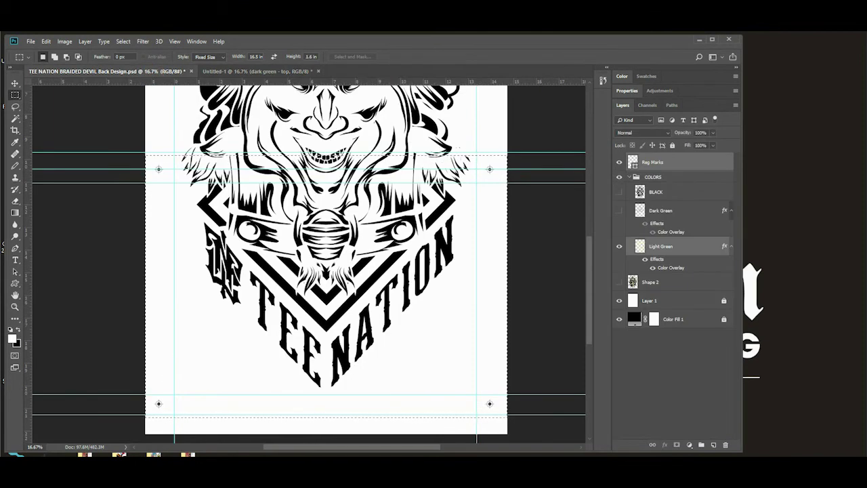
pyautogui.click(661, 210)
pyautogui.click(620, 246)
pyautogui.click(619, 211)
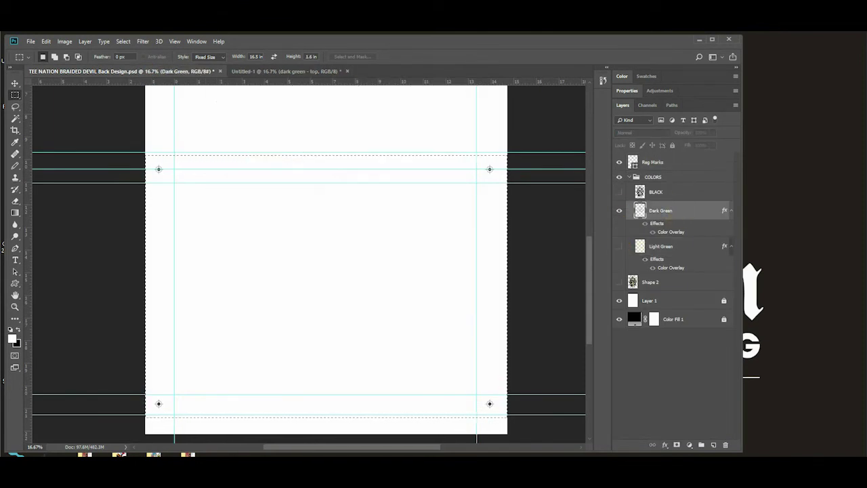
# Step: Copy the lower section of Dark Green with its registration marks as merged and paste it into Untitled-1
pyautogui.click(672, 160)
pyautogui.keyDown('ctrl'); pyautogui.click(671, 162); pyautogui.keyUp('ctrl')
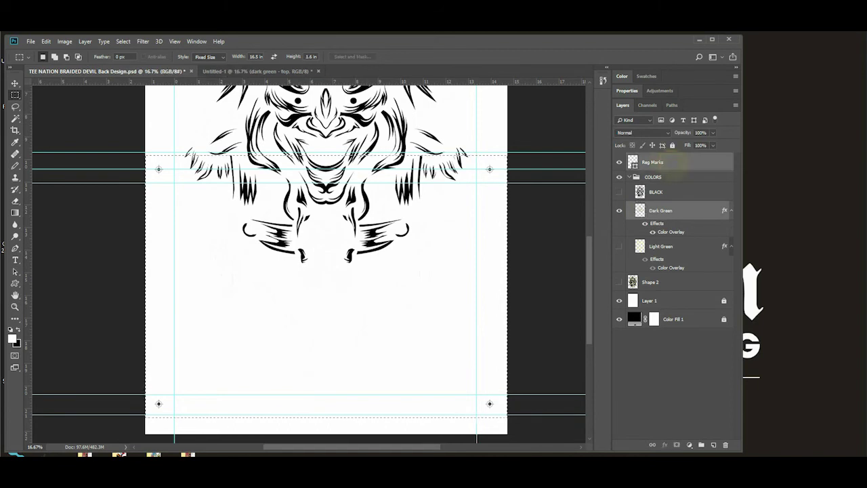
pyautogui.click(325, 141)
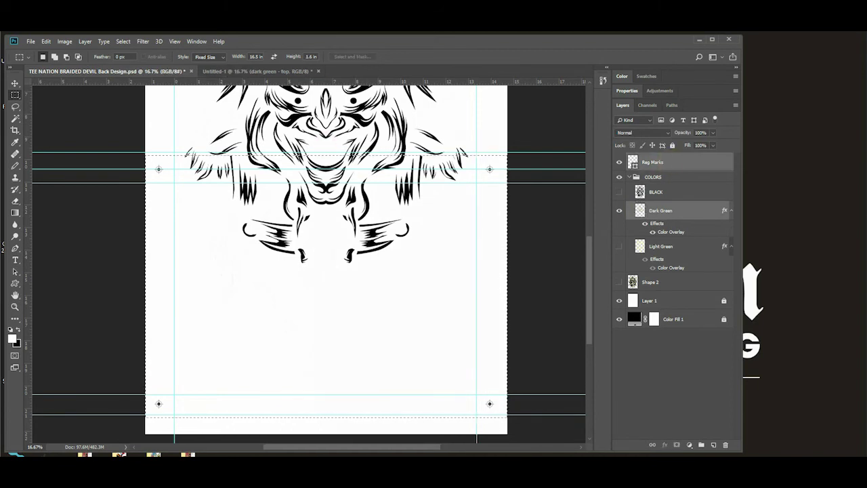
pyautogui.click(46, 41)
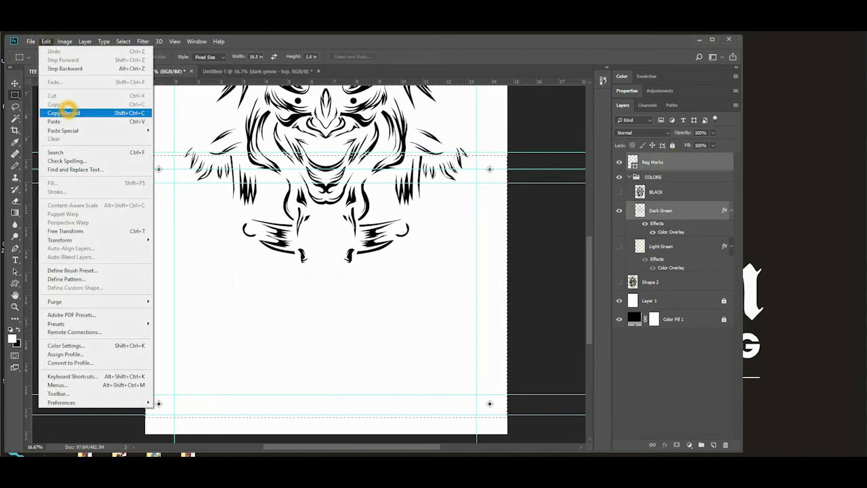
pyautogui.click(64, 113)
pyautogui.click(249, 71)
pyautogui.click(676, 217)
pyautogui.hotkey('ctrl', 'v')
# Step: Rename the newly pasted layer as "dark green - bottm" and place it below "dark green - top" in the layer stack
pyautogui.doubleClick(654, 190)
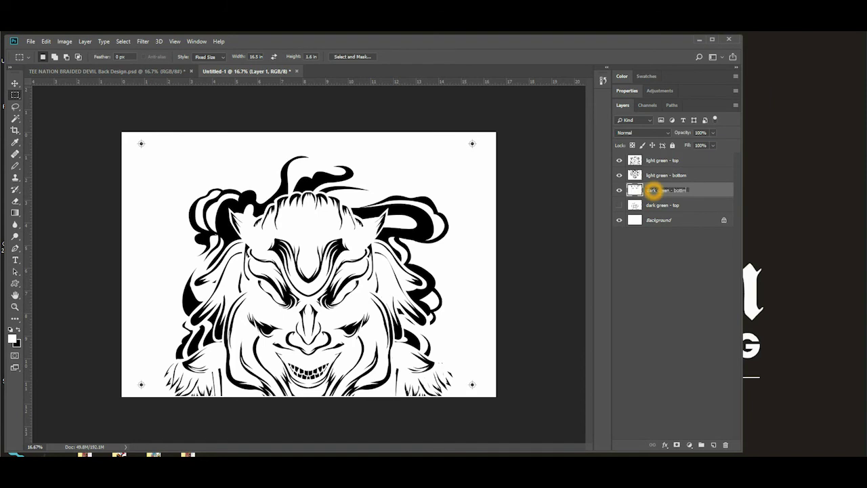
pyautogui.press('Return')
pyautogui.moveTo(695, 190); pyautogui.dragTo(683, 212)
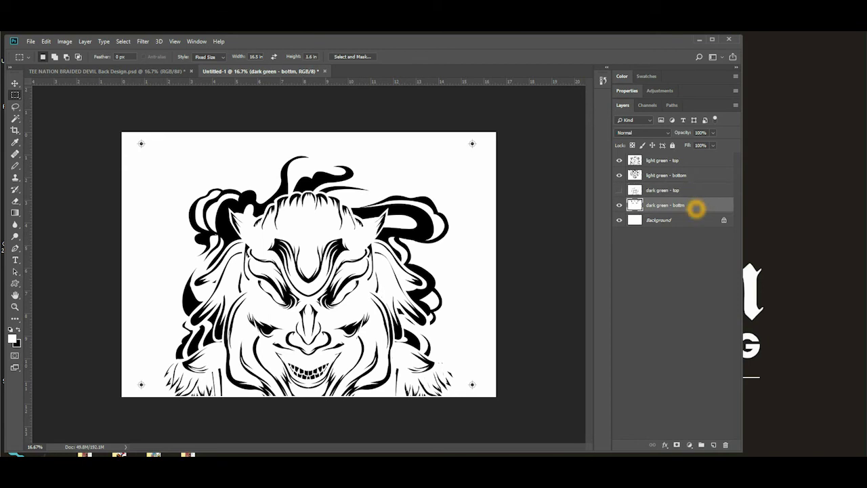
# Step: Hide both light green layers and check the two dark green sections, leaving only "dark green - bottm" visible over the background
pyautogui.click(618, 190)
pyautogui.moveTo(618, 190); pyautogui.dragTo(619, 160)
pyautogui.click(619, 191)
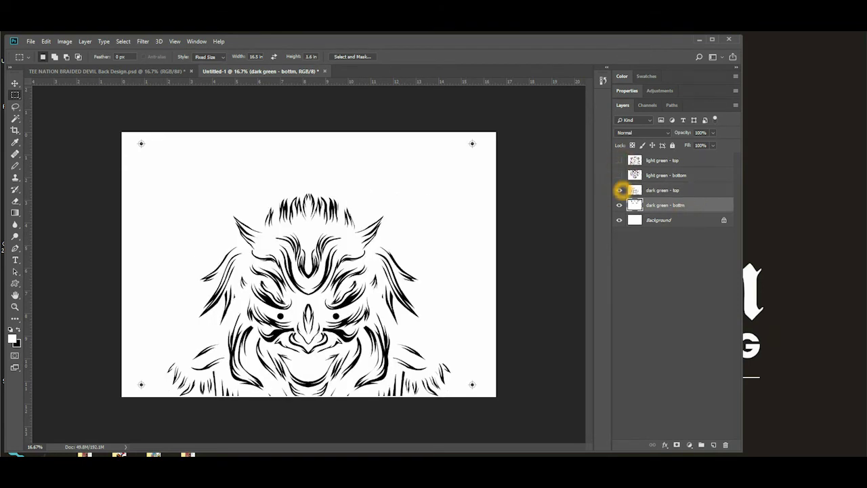
pyautogui.click(291, 232)
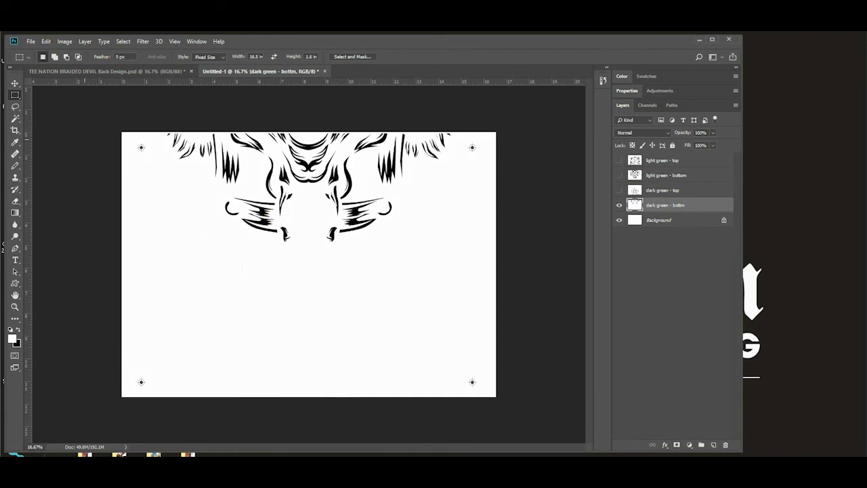
pyautogui.click(78, 131)
# Step: Save the document as a Photoshop file named "Braided for printing" in the Abanto Artworks folder with Maximize Compatibility on
pyautogui.hotkey('ctrl', 'shift', 's')
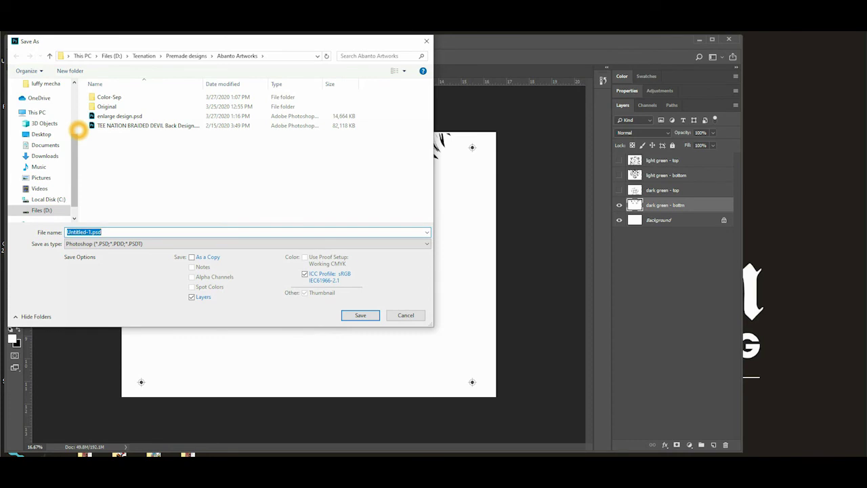
pyautogui.moveTo(171, 40); pyautogui.dragTo(215, 69)
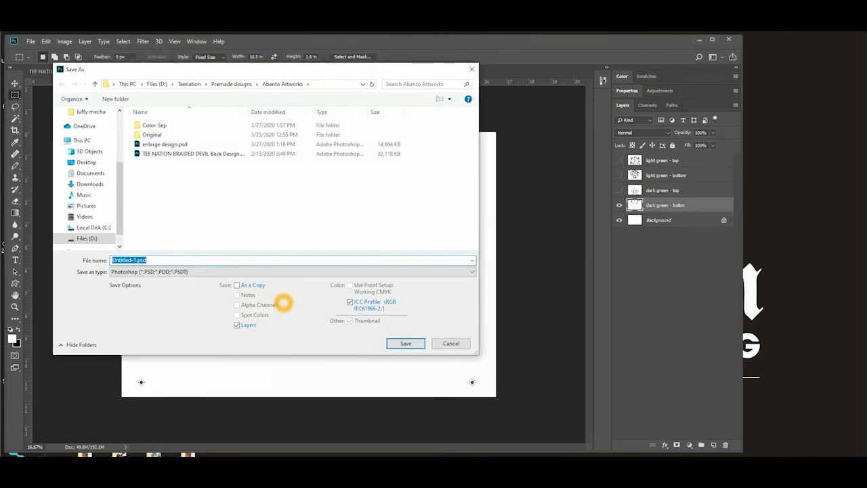
pyautogui.write('Braided for printing')
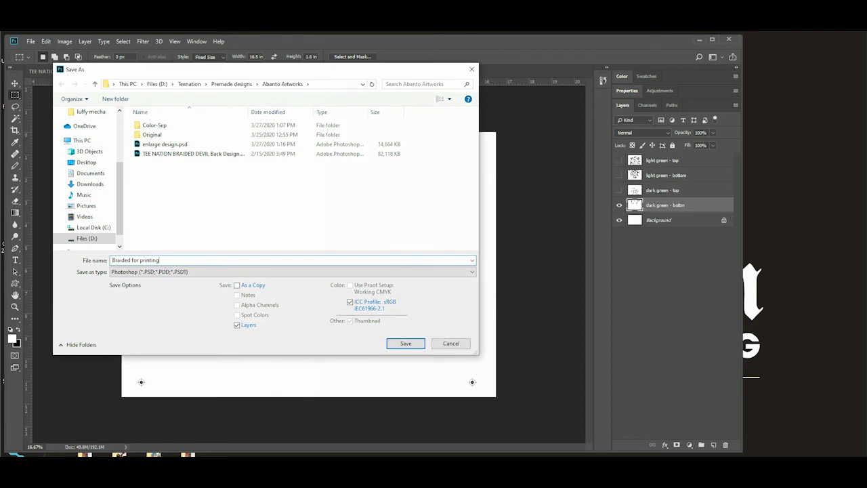
pyautogui.click(338, 85)
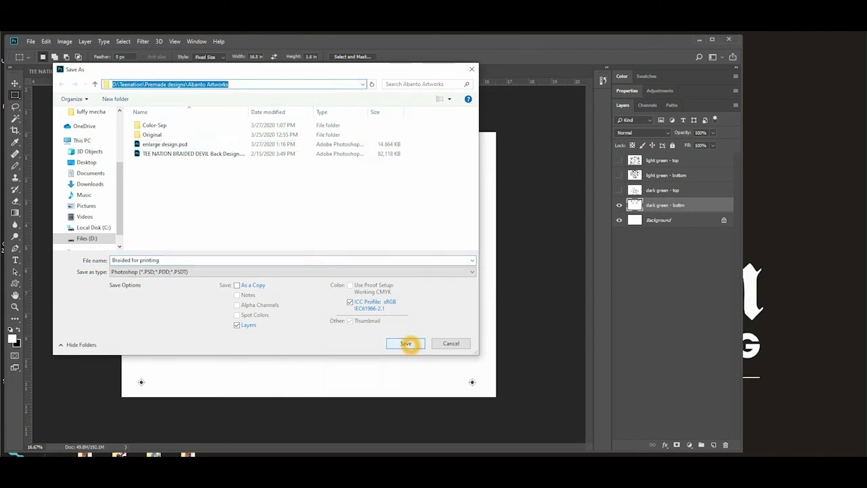
pyautogui.click(406, 343)
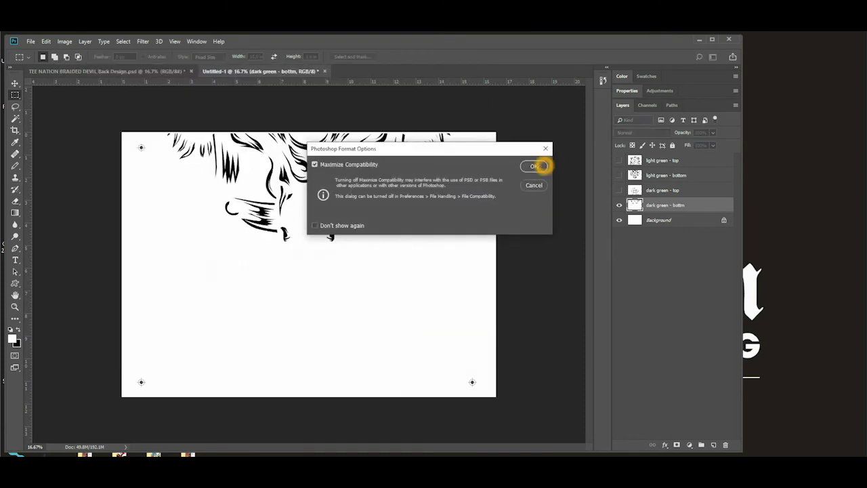
pyautogui.click(542, 166)
# Step: Preview the separation layers one at a time, leaving only "light green - top" visible over the background
pyautogui.click(619, 204)
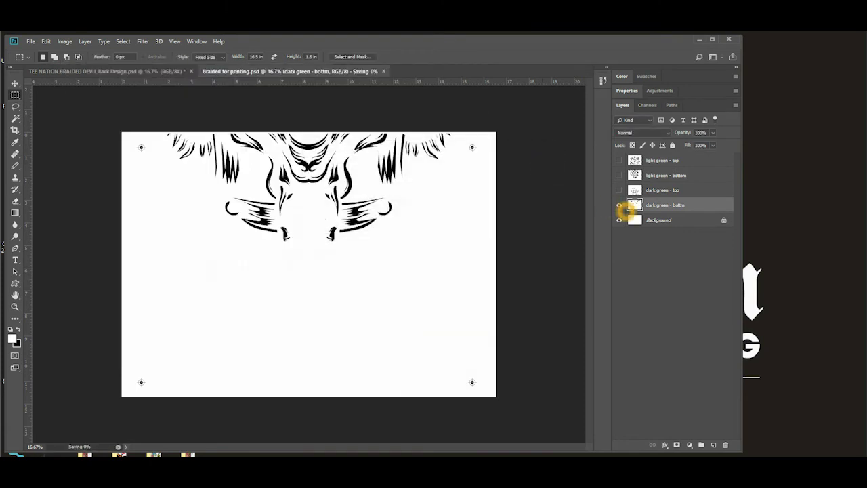
pyautogui.click(618, 161)
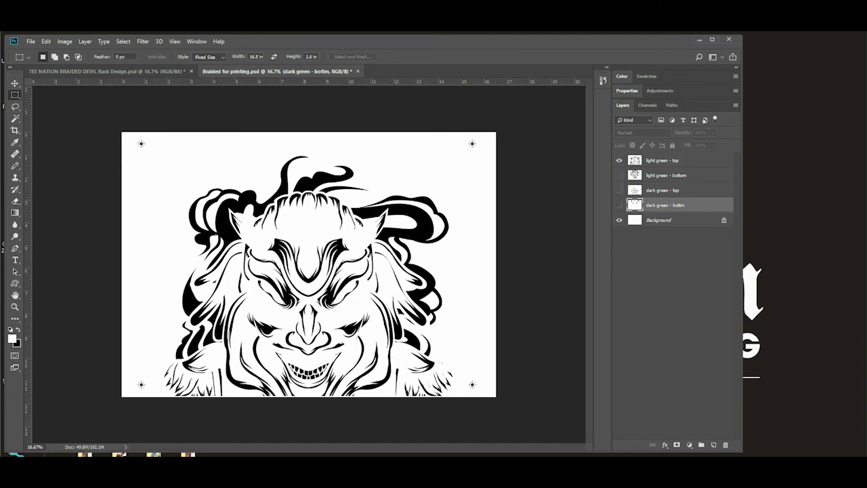
pyautogui.click(618, 160)
pyautogui.click(619, 174)
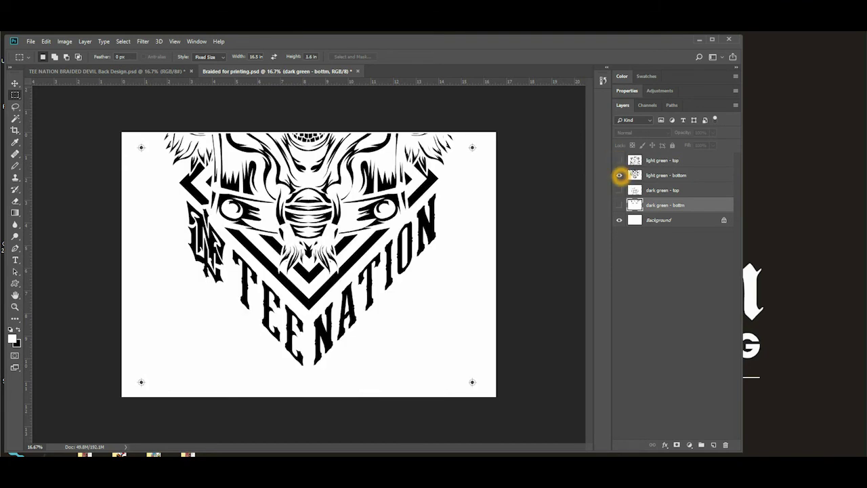
pyautogui.click(619, 175)
pyautogui.click(619, 190)
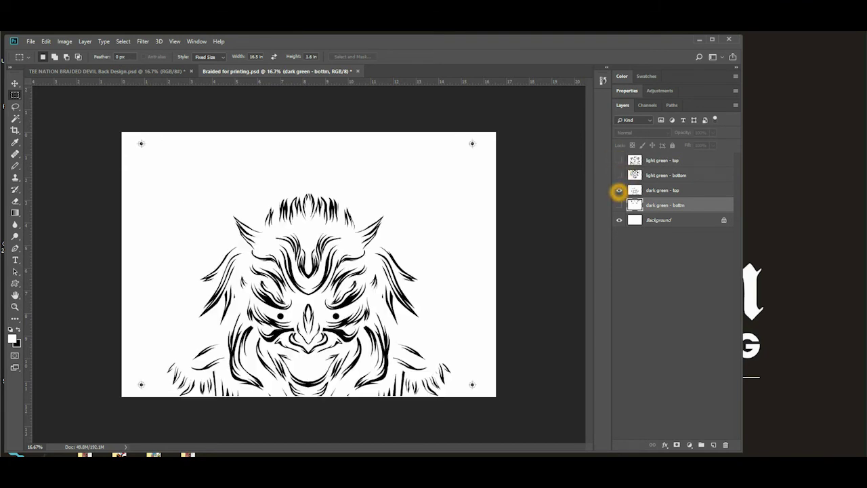
pyautogui.click(618, 191)
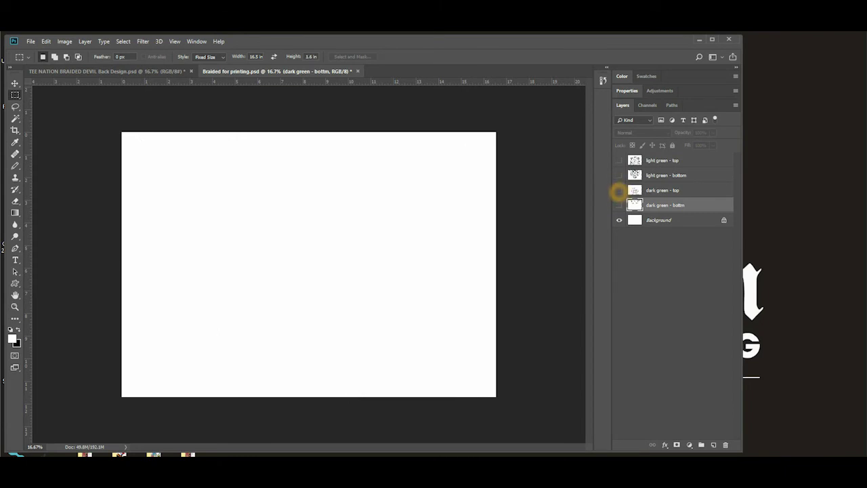
pyautogui.click(618, 160)
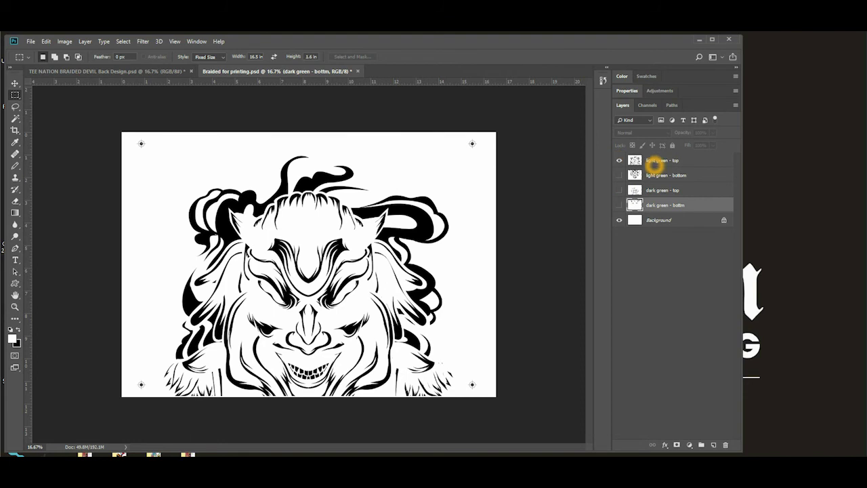
# Step: On a new layer above "light green - top", add the black text "IGHT GREEN" beside the upper-left registration mark
pyautogui.click(655, 160)
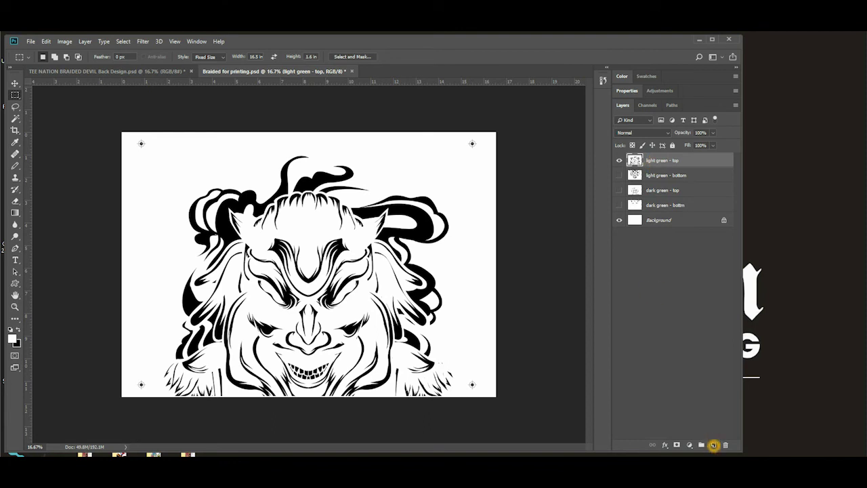
pyautogui.click(714, 445)
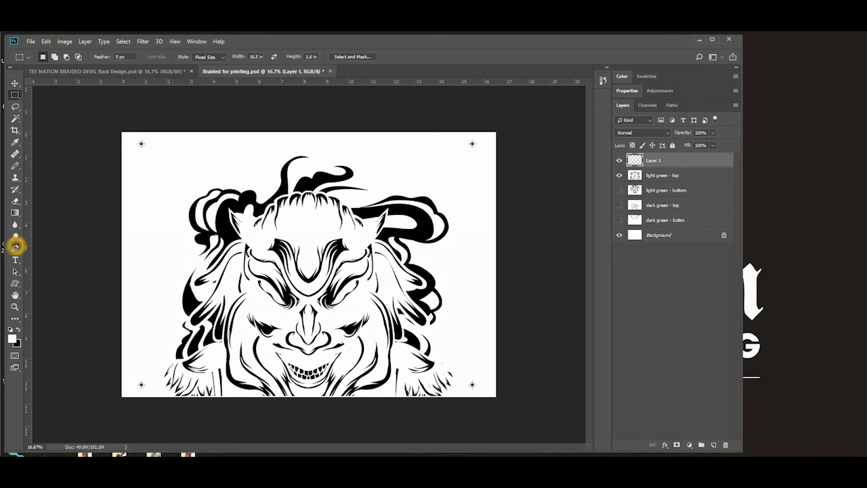
pyautogui.click(15, 259)
pyautogui.click(163, 145)
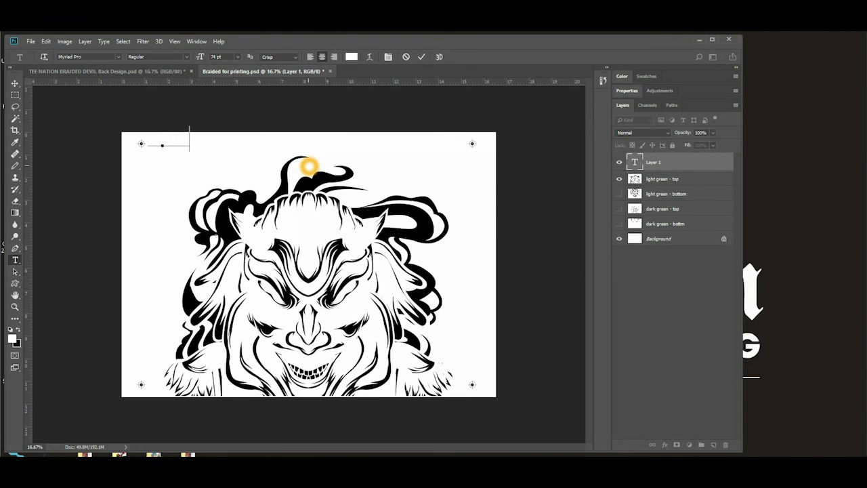
pyautogui.hotkey('ctrl', 'a')
pyautogui.click(350, 56)
pyautogui.moveTo(615, 253); pyautogui.dragTo(627, 250)
pyautogui.click(717, 131)
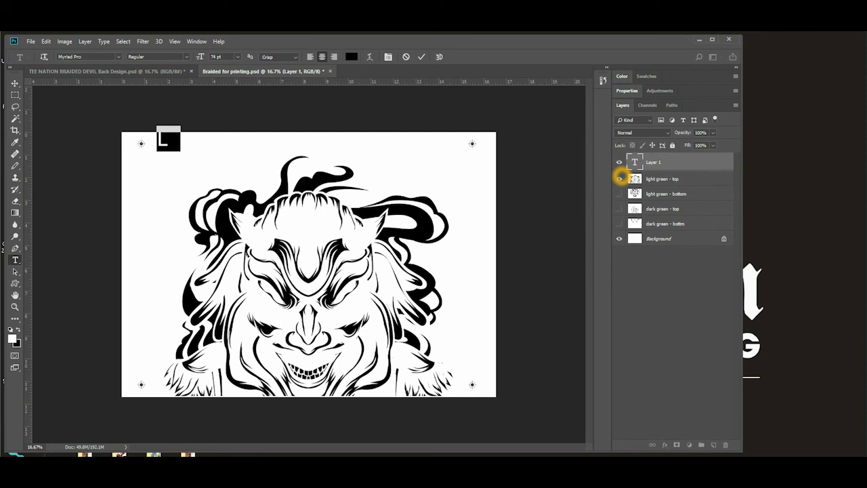
pyautogui.press('BackSpace')
pyautogui.write('GHI')
pyautogui.write(' GREEN')
# Step: Set the whole label's font size to 12 pt and its tracking to 0
pyautogui.hotkey('ctrl', 'a')
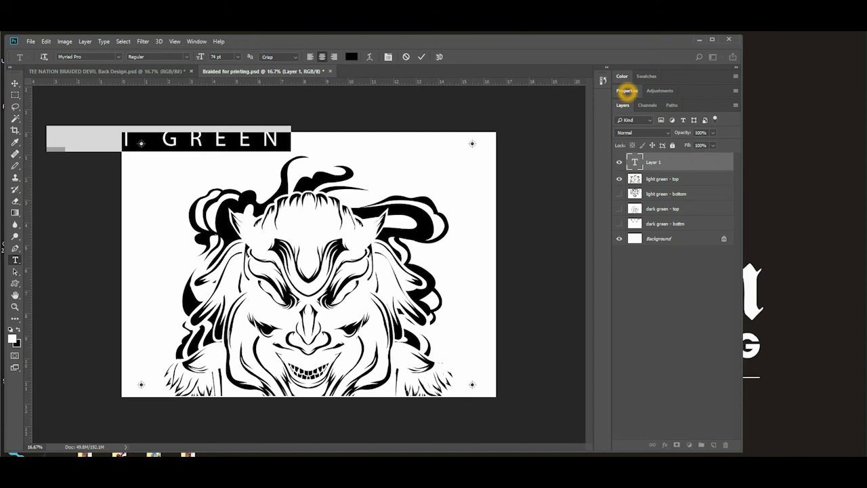
pyautogui.click(627, 92)
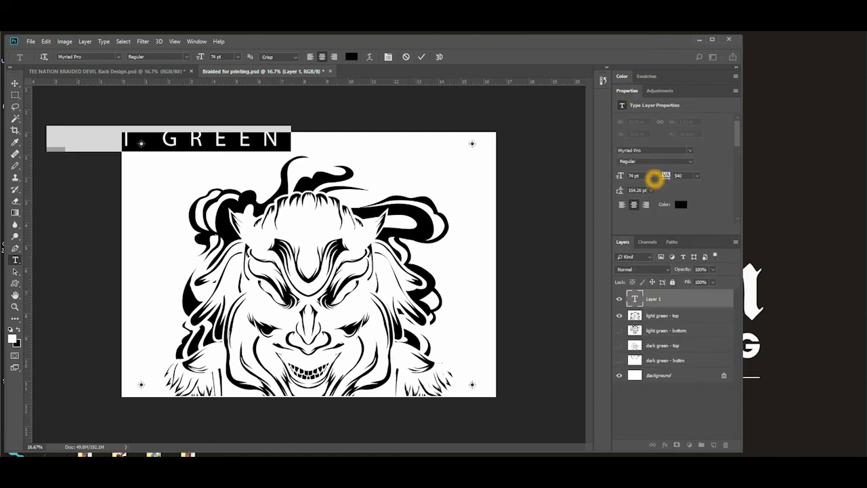
pyautogui.click(652, 176)
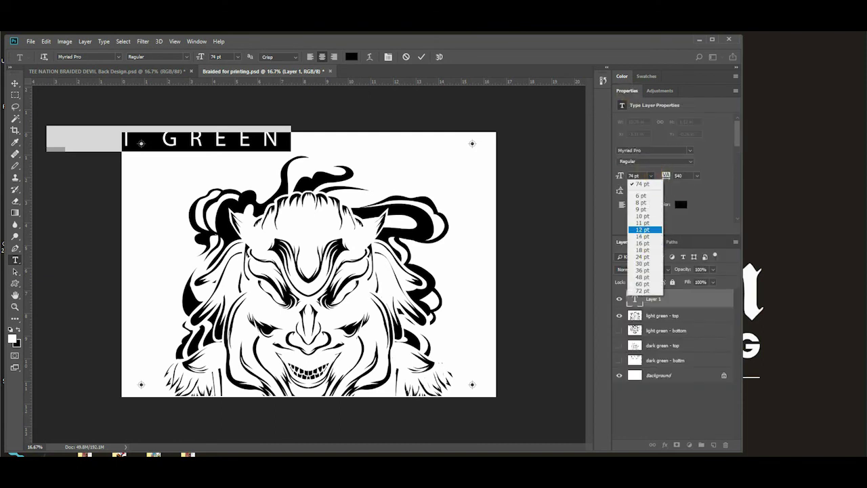
pyautogui.click(643, 229)
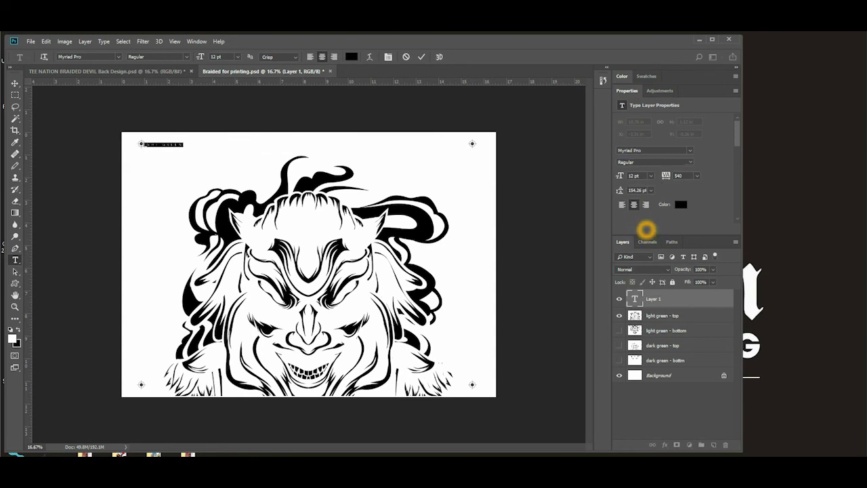
pyautogui.click(688, 176)
pyautogui.write('0')
pyautogui.press('Return')
pyautogui.click(425, 166)
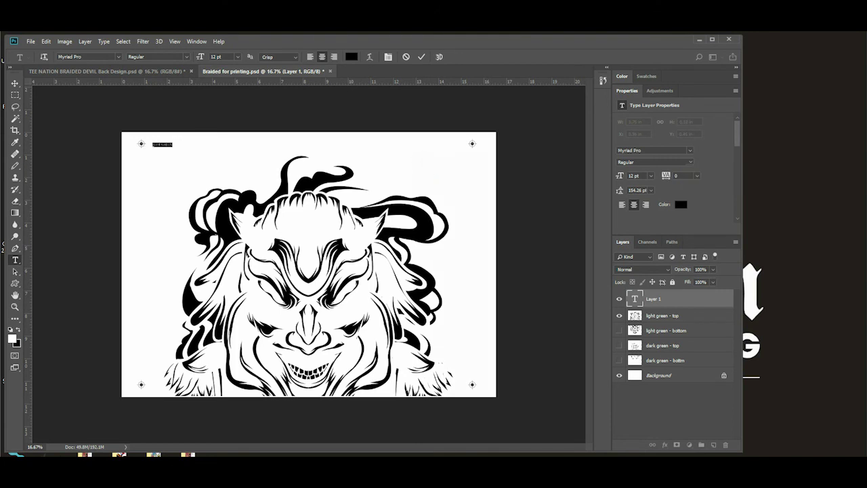
# Step: Set the label's font size to 14 pt and its font style to Bold
pyautogui.click(237, 57)
pyautogui.click(227, 124)
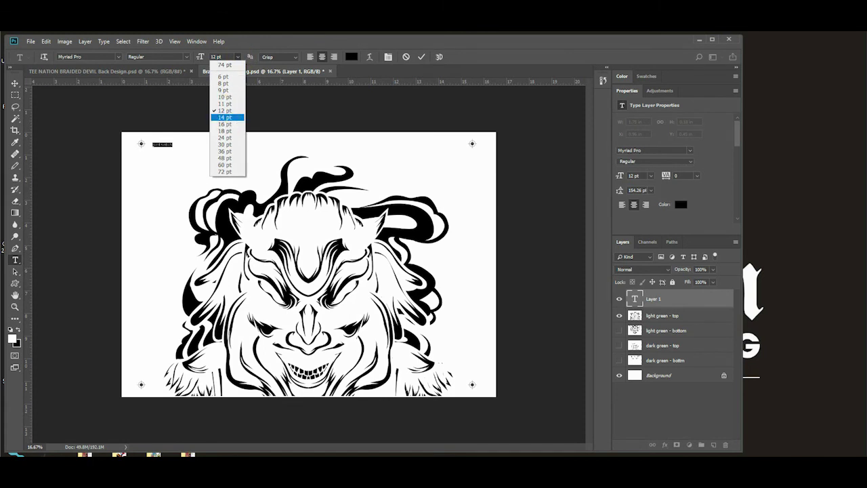
pyautogui.click(231, 117)
pyautogui.click(186, 57)
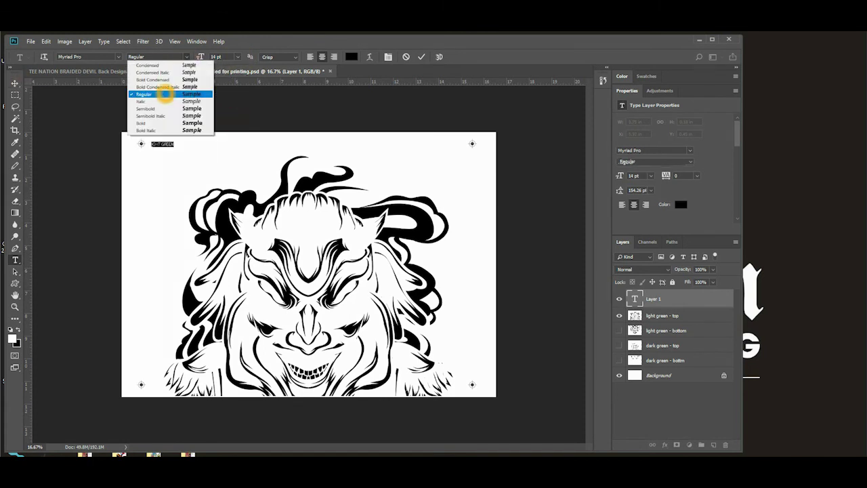
pyautogui.click(166, 80)
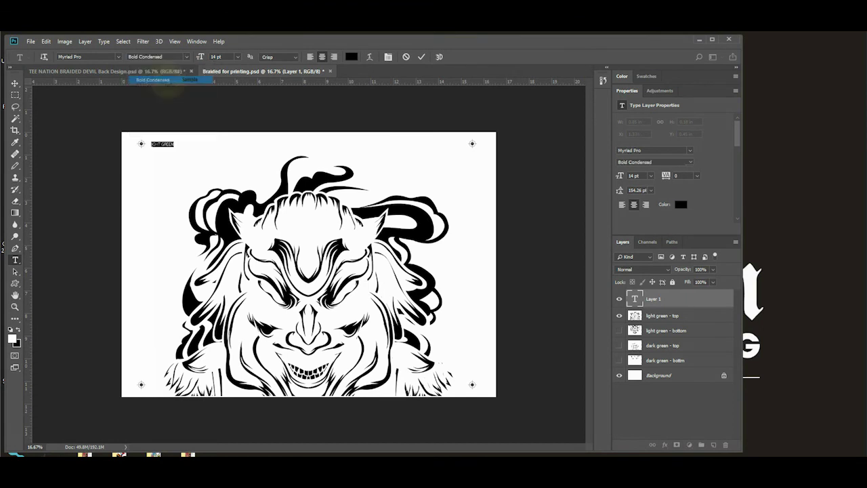
pyautogui.click(185, 57)
pyautogui.click(186, 56)
pyautogui.click(186, 57)
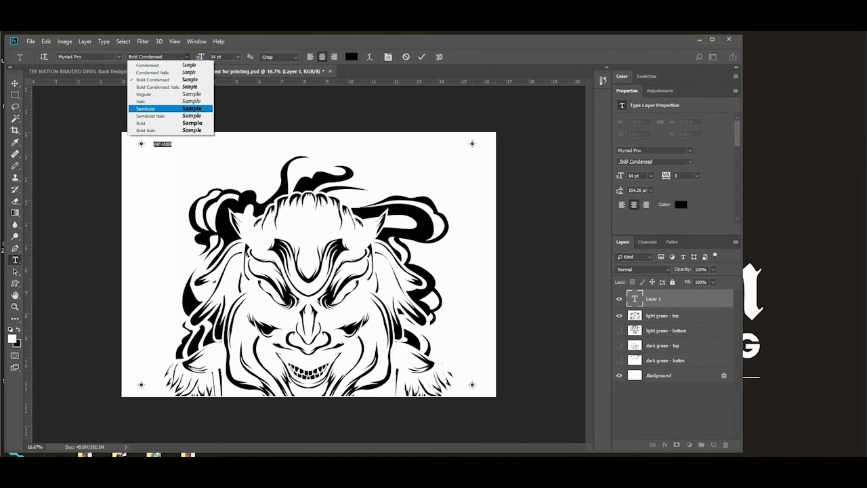
pyautogui.click(178, 121)
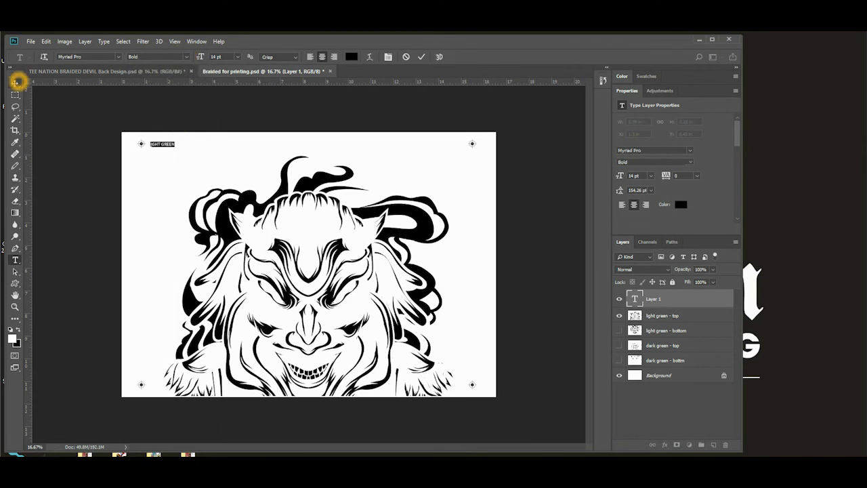
# Step: Turn on Auto-Select for layers and correct the label beside the registration mark to read "LIGHT GREEN"
pyautogui.click(17, 82)
pyautogui.hotkey('ctrl', '+')
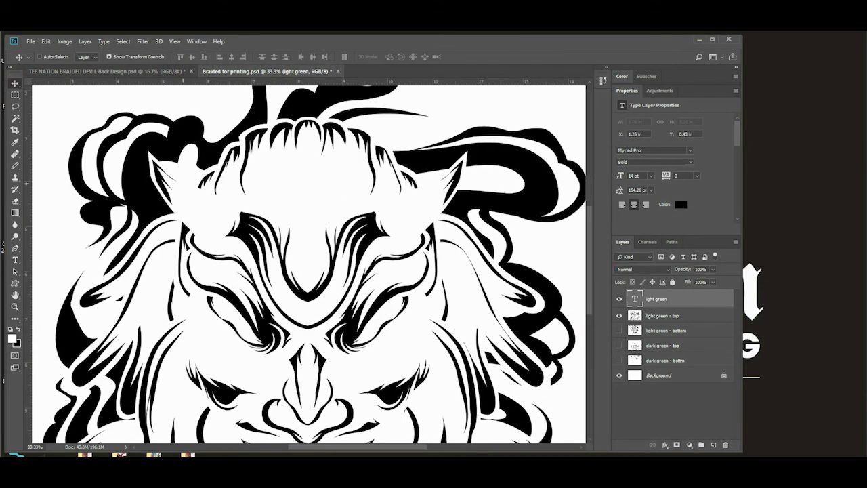
pyautogui.scroll(3, 156, 139)
pyautogui.hscroll(-3, 156, 139)
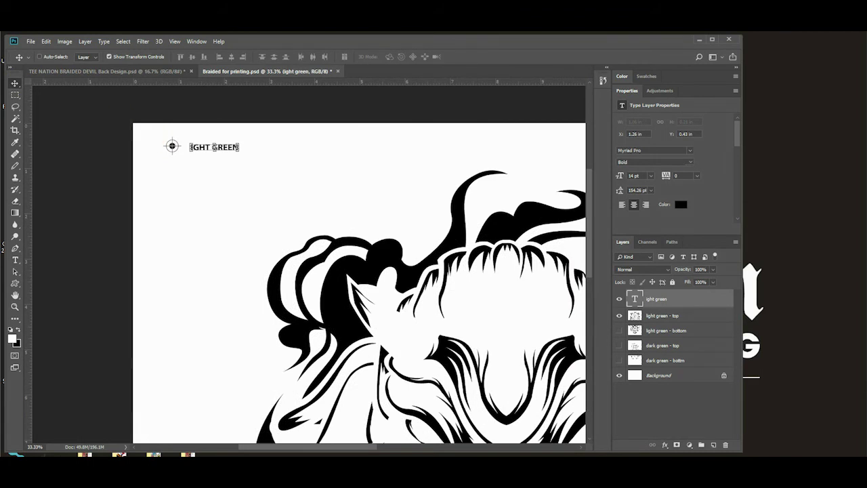
pyautogui.click(106, 137)
pyautogui.click(39, 57)
pyautogui.click(58, 115)
pyautogui.click(218, 149)
pyautogui.doubleClick(215, 147)
pyautogui.click(222, 149)
pyautogui.write('L')
pyautogui.click(15, 82)
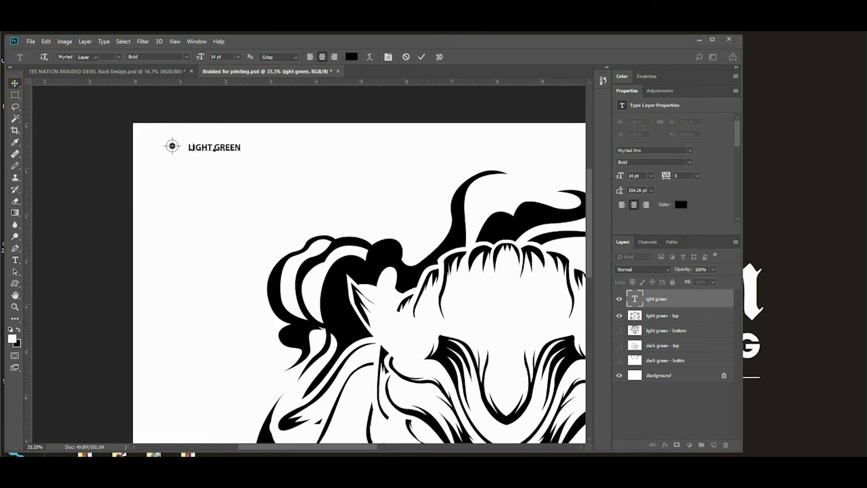
# Step: Nudge the "LIGHT GREEN" label slightly up and away from the upper-left registration mark, then save the document
pyautogui.moveTo(212, 149); pyautogui.dragTo(226, 147)
pyautogui.click(117, 153)
pyautogui.hotkey('ctrl', 's')
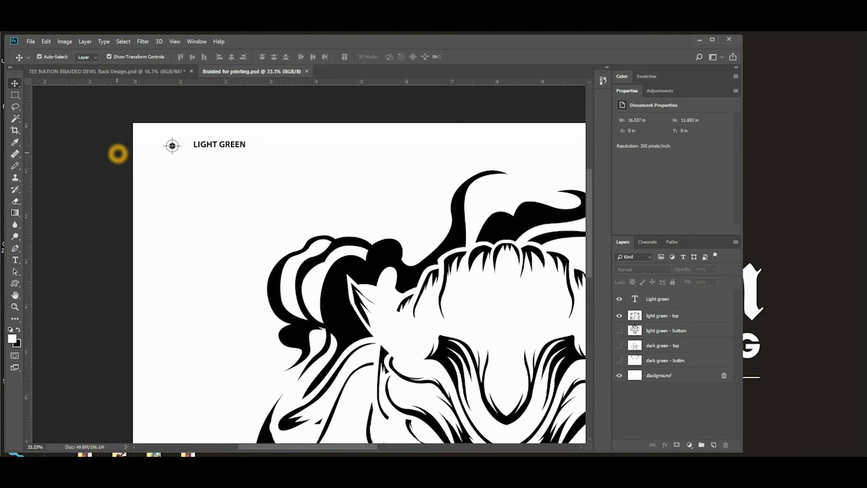
pyautogui.hotkey('ctrl', '-')
pyautogui.hotkey('ctrl', '-')
pyautogui.hotkey('ctrl', '-')
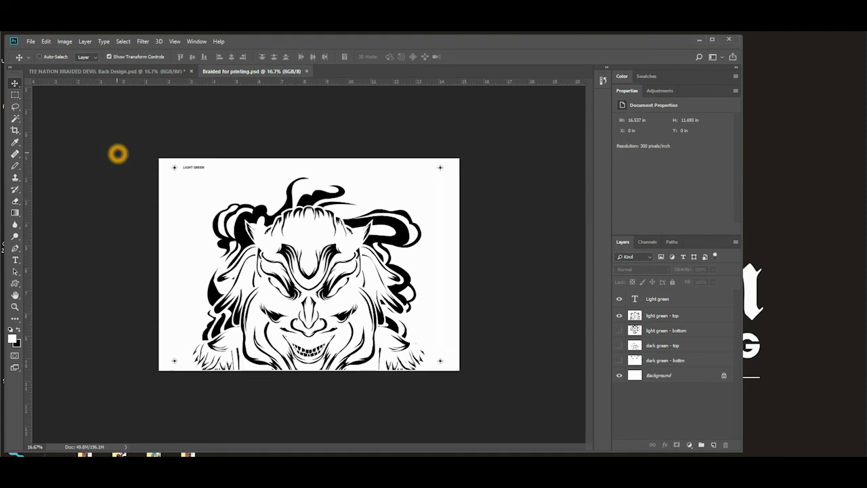
pyautogui.hotkey('ctrl', '+')
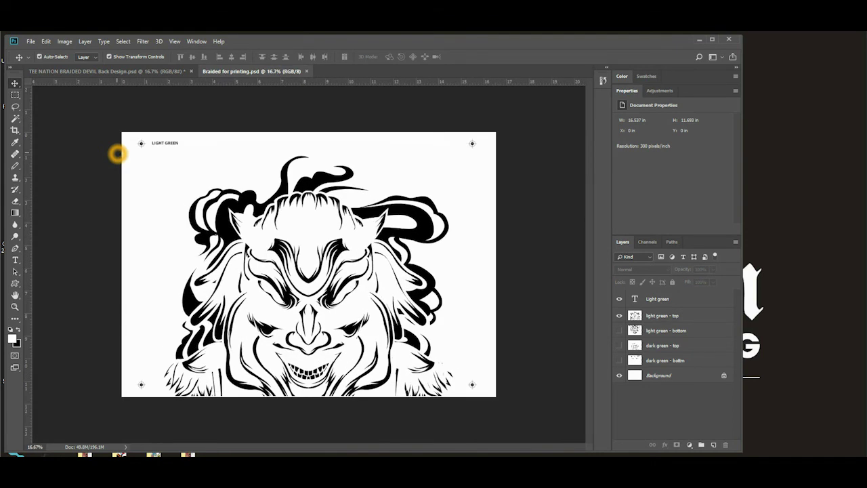